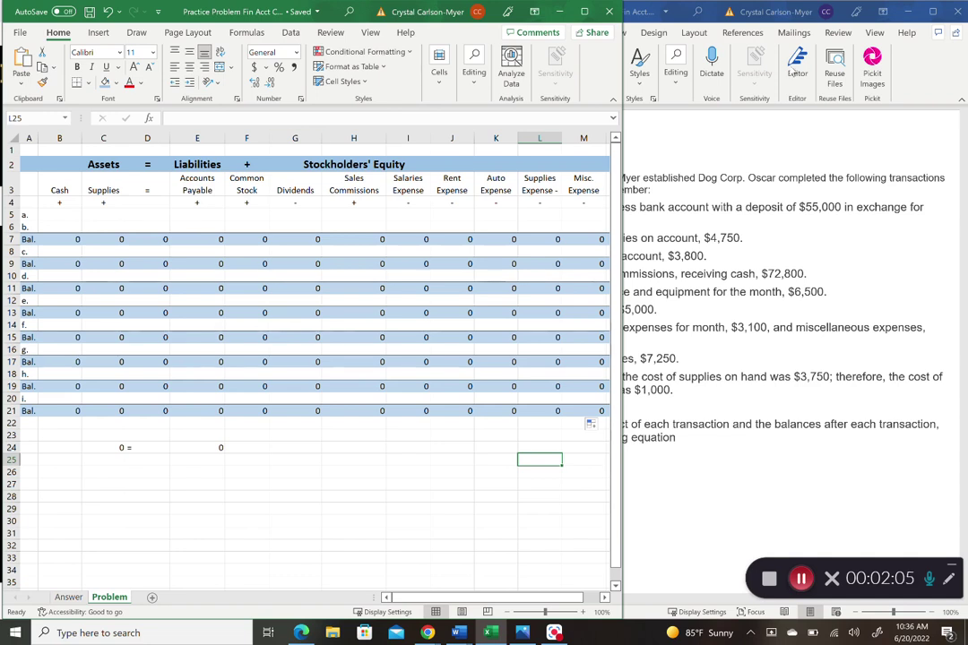
Record transaction a in row 5 by entering 55000 under both Cash and Common Stock
{"action": "left_click", "coordinate": [826, 224]}
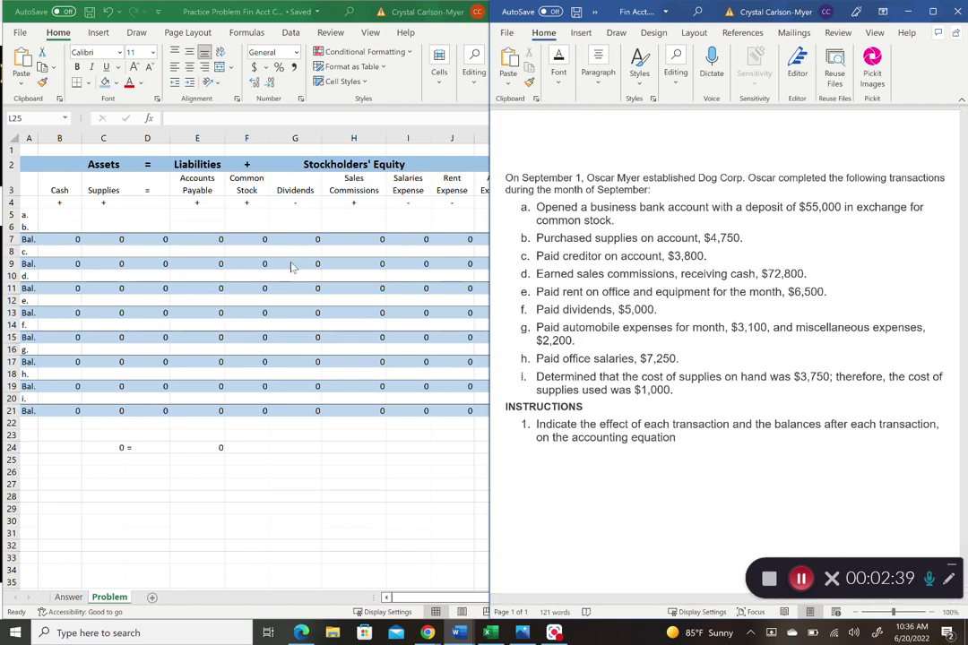
{"action": "left_click", "coordinate": [64, 215]}
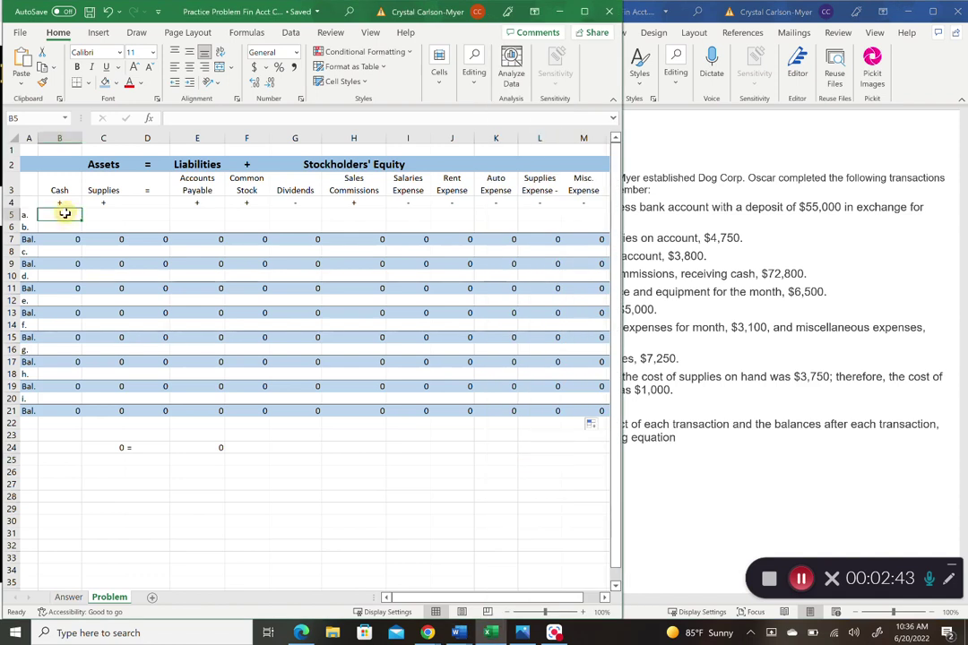
{"action": "type", "text": "55000"}
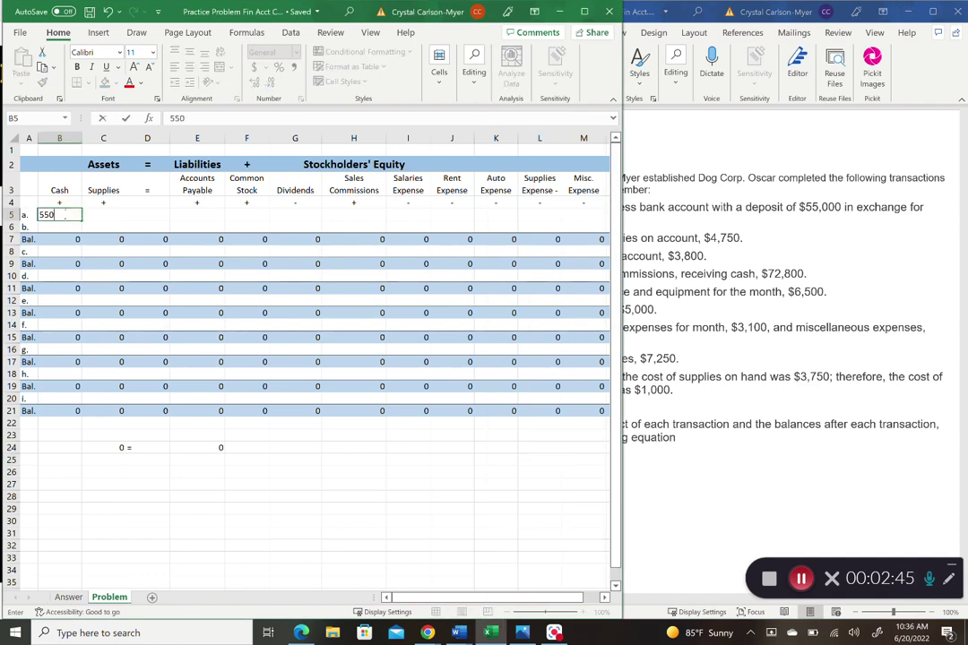
{"action": "key", "text": "Tab"}
{"action": "key", "text": "Tab"}
{"action": "key", "text": "Tab"}
{"action": "key", "text": "Tab"}
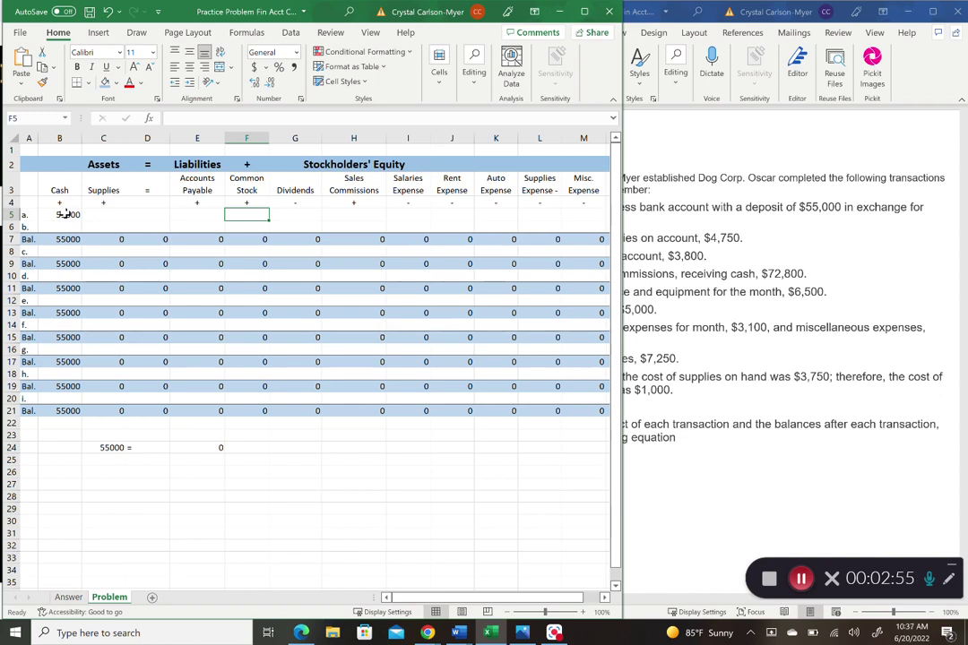
{"action": "type", "text": "55000"}
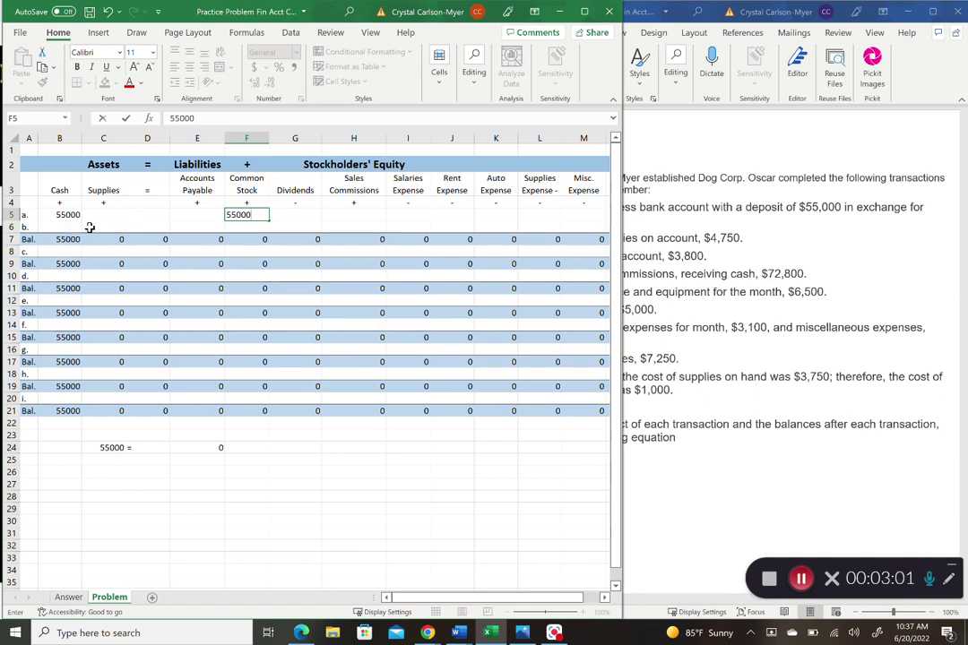
Record transaction b, the supplies bought on account, by entering 4750 under Supplies and Accounts Payable in row 6
{"action": "left_click", "coordinate": [757, 229]}
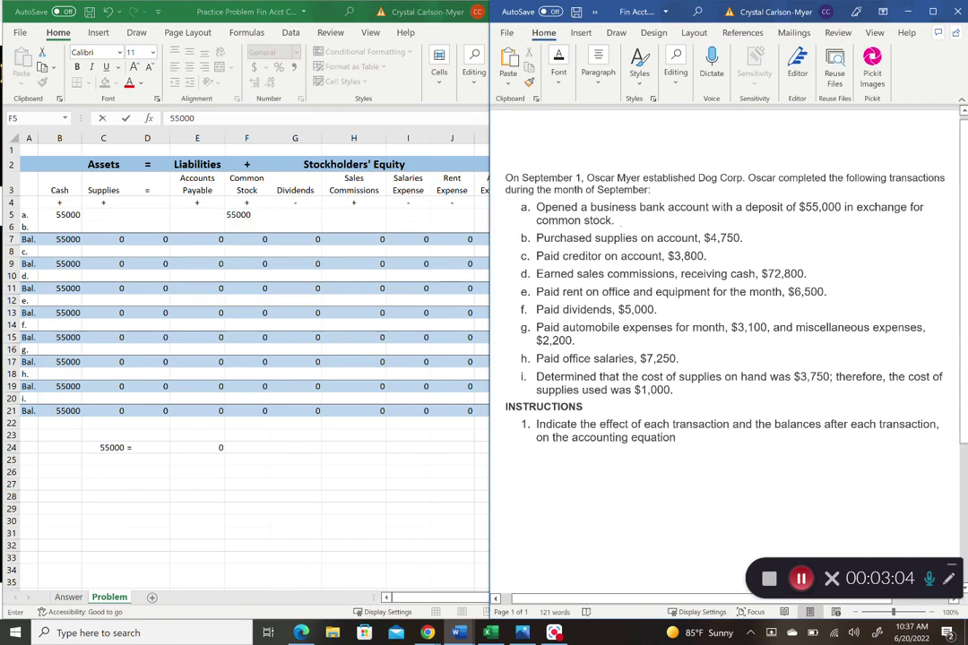
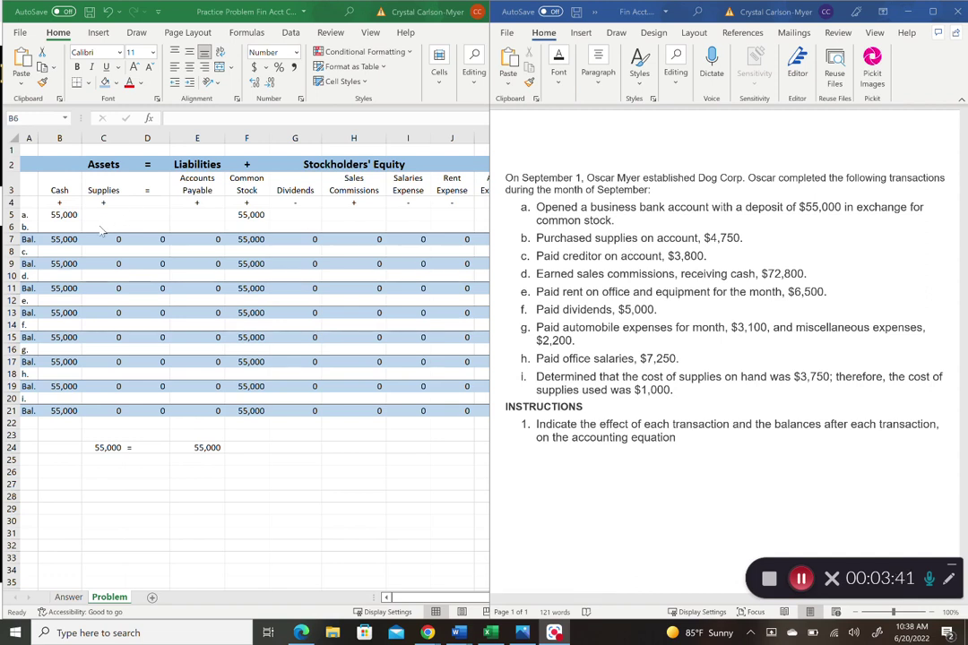
{"action": "left_click", "coordinate": [99, 224]}
{"action": "left_click", "coordinate": [98, 226]}
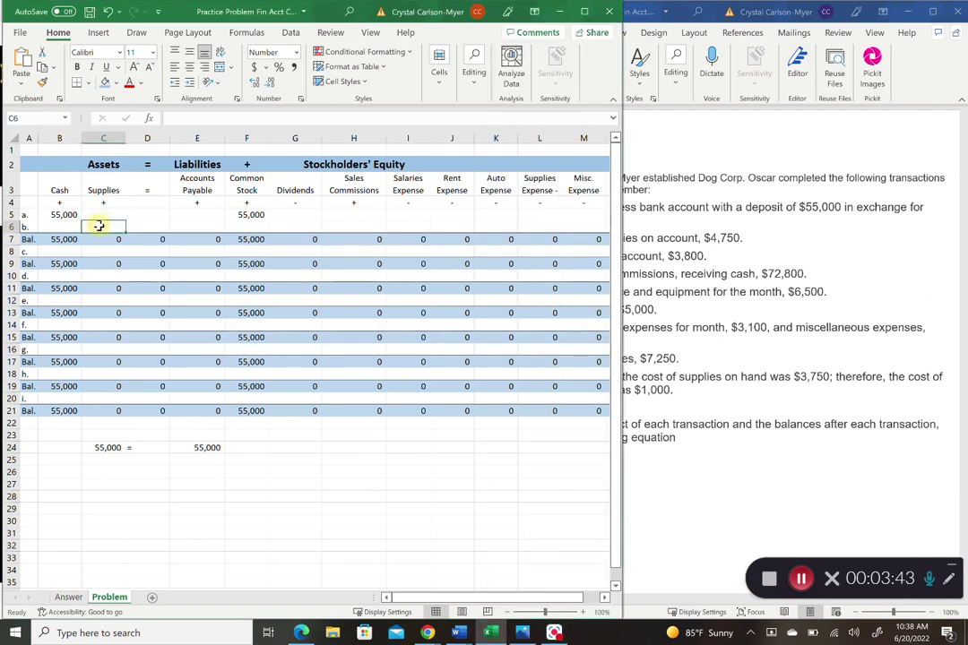
{"action": "type", "text": "4,75"}
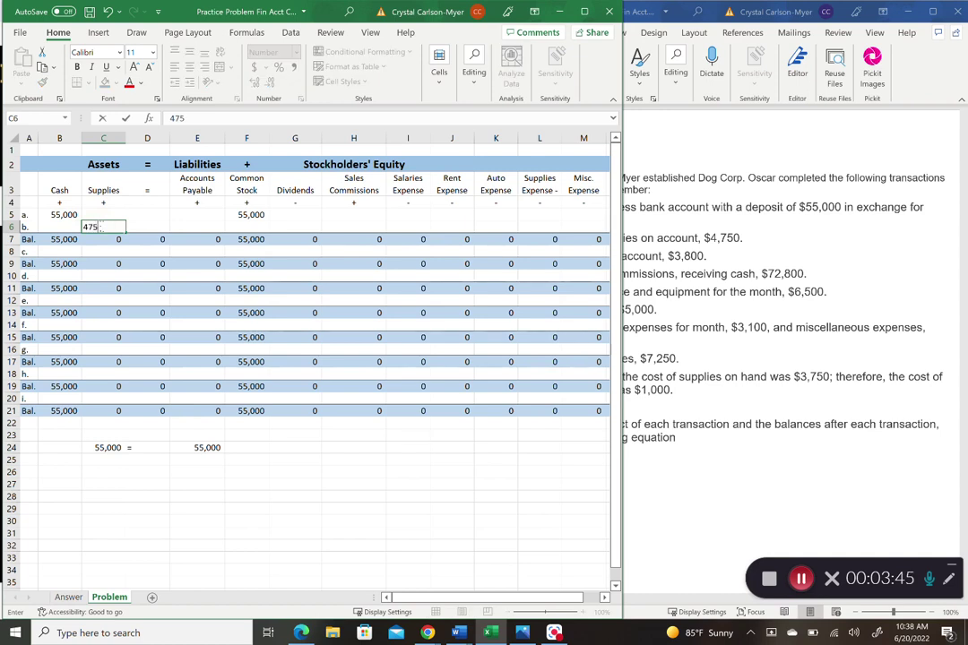
{"action": "type", "text": "0"}
{"action": "key", "text": "Return"}
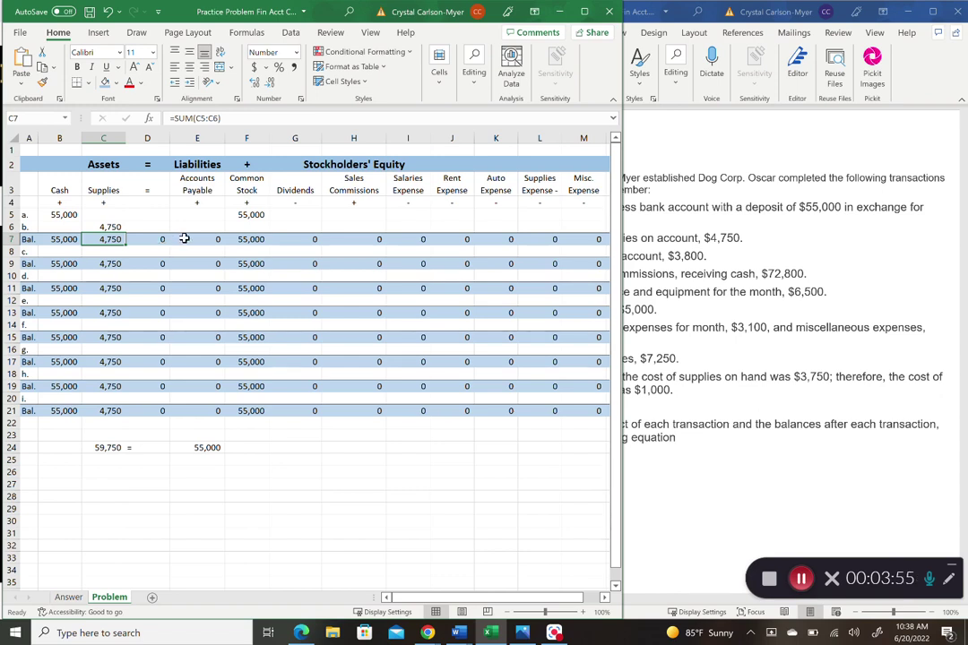
{"action": "left_click", "coordinate": [192, 230]}
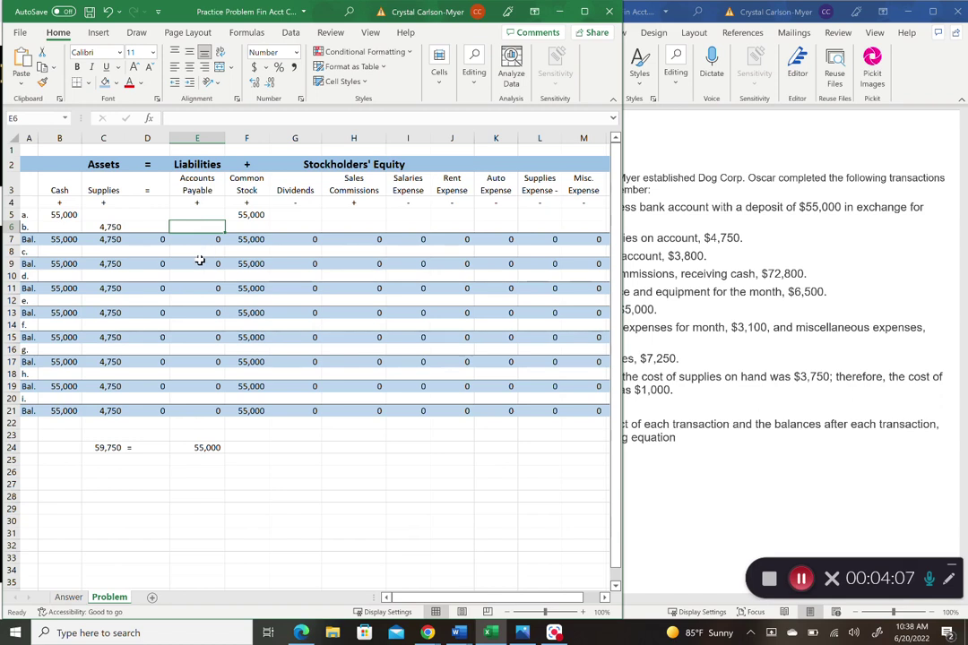
{"action": "type", "text": "4750"}
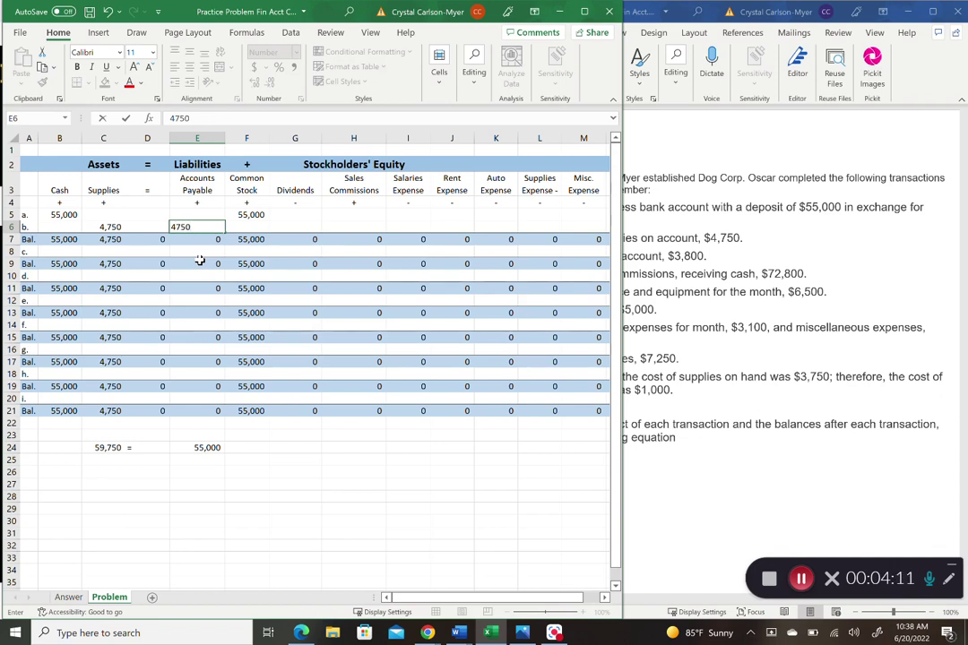
{"action": "key", "text": "Return"}
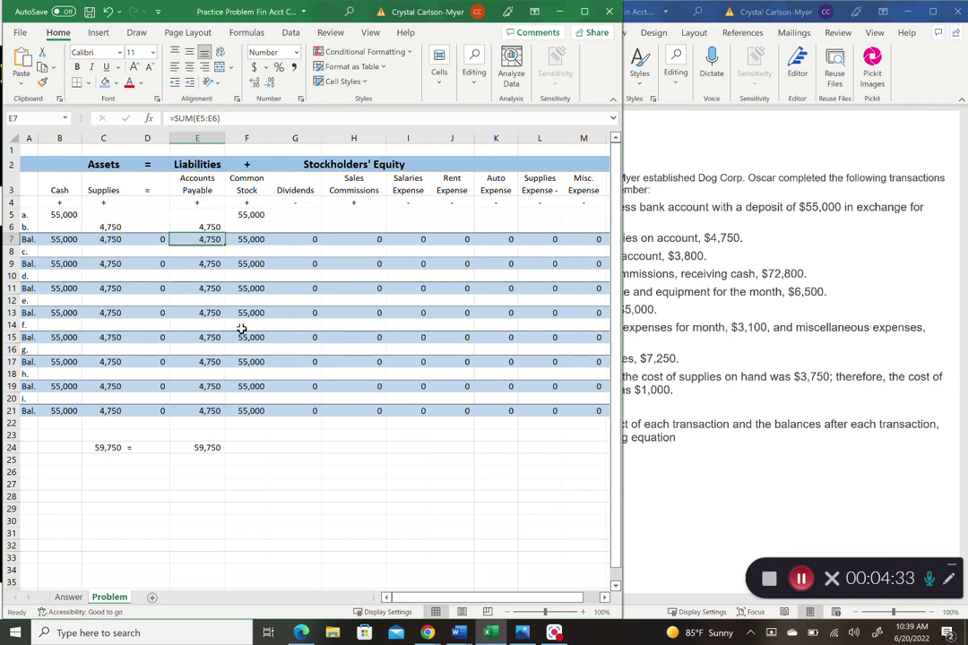
Record transaction c, the payment to the creditor, by entering -3800 under Cash and Accounts Payable in row 8
{"action": "left_click", "coordinate": [710, 330]}
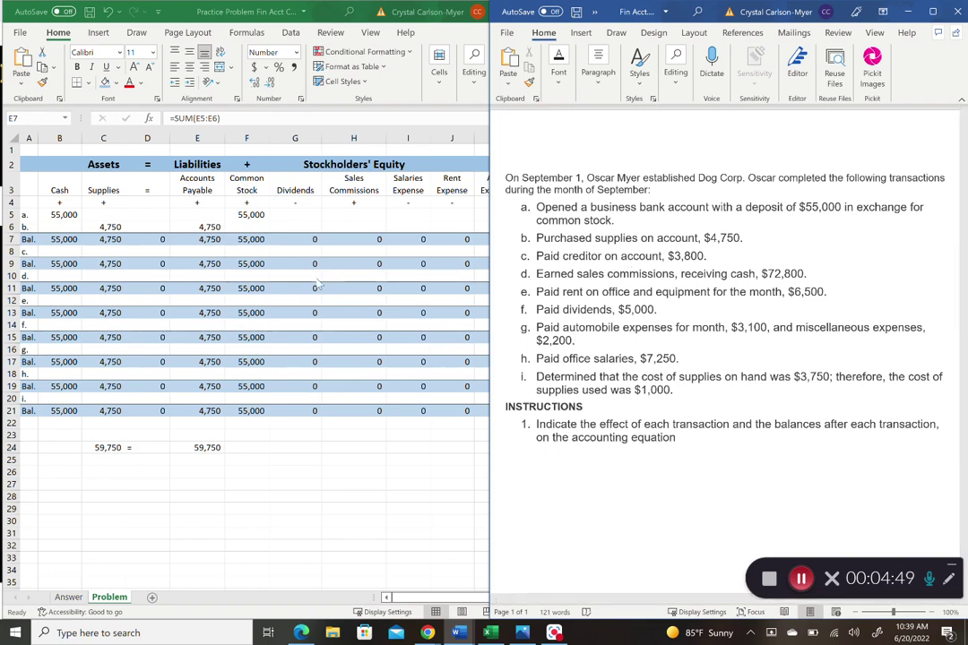
{"action": "left_click", "coordinate": [60, 252]}
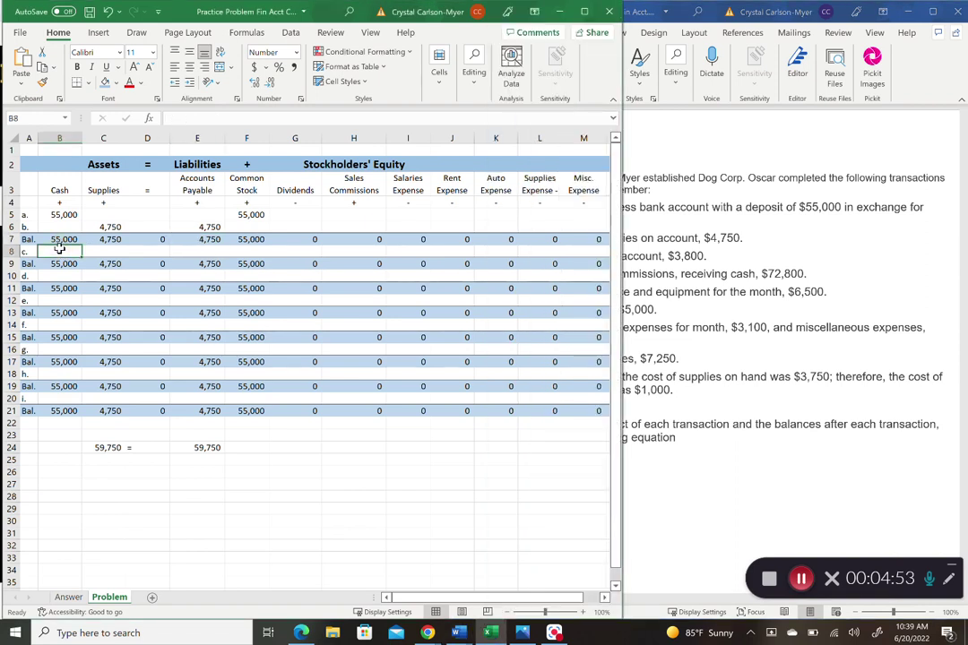
{"action": "type", "text": "-3800"}
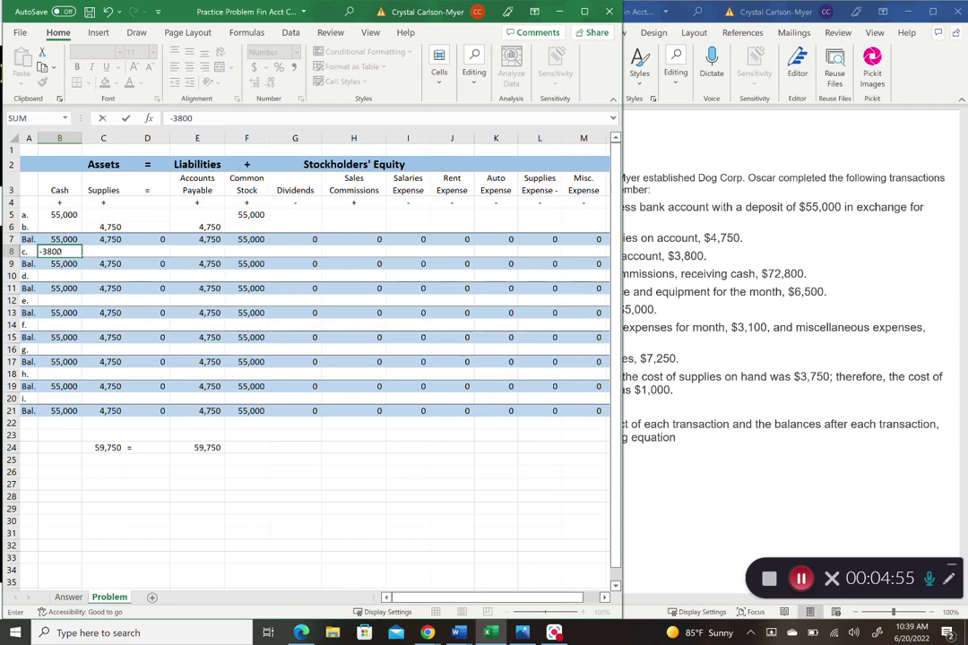
{"action": "key", "text": "Tab"}
{"action": "key", "text": "Tab"}
{"action": "key", "text": "Tab"}
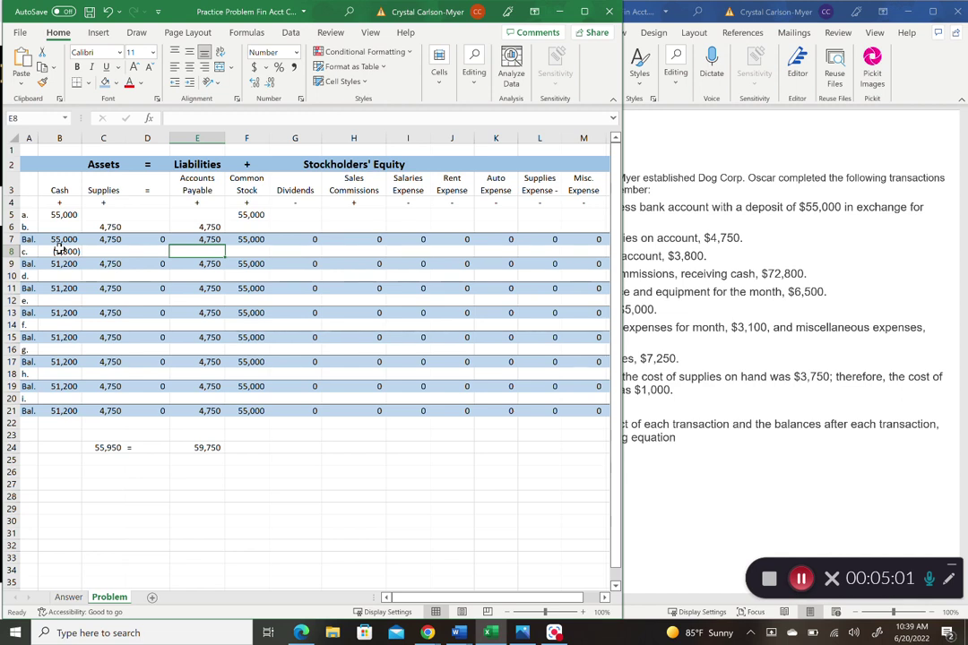
{"action": "type", "text": "-"}
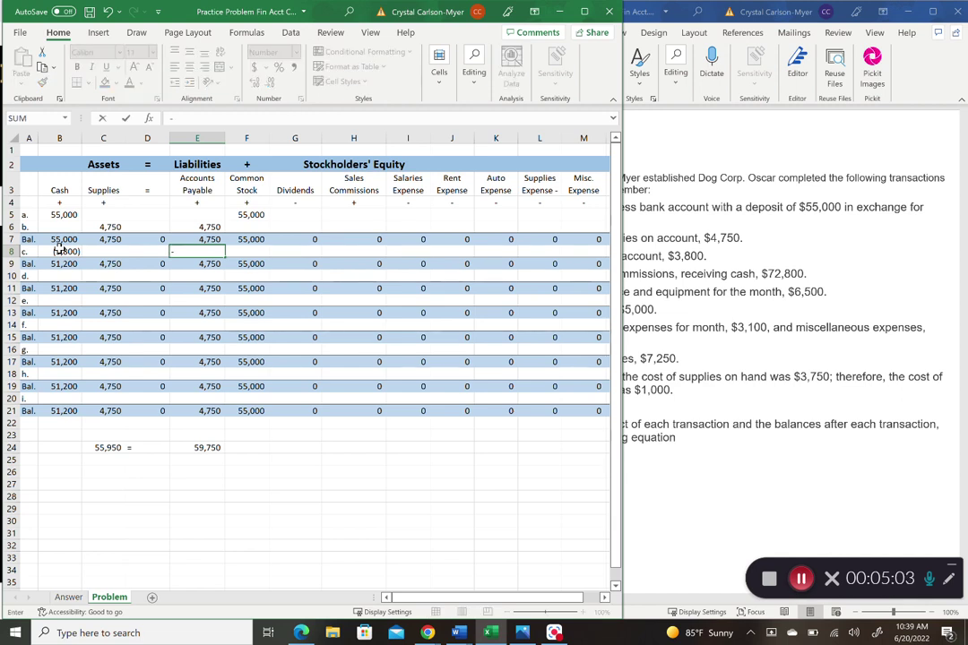
{"action": "type", "text": "3800"}
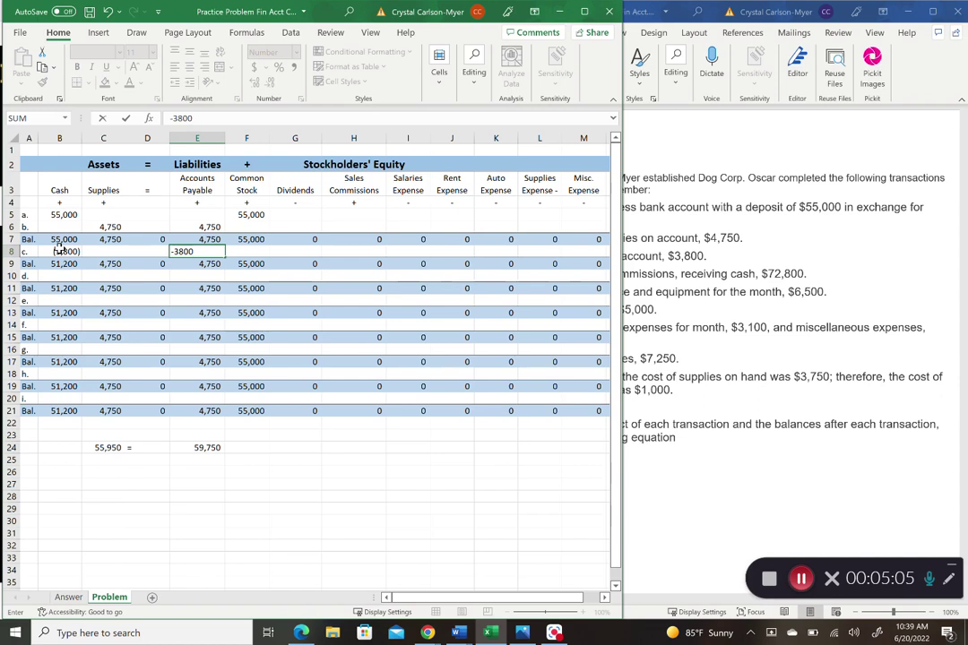
{"action": "key", "text": "Return"}
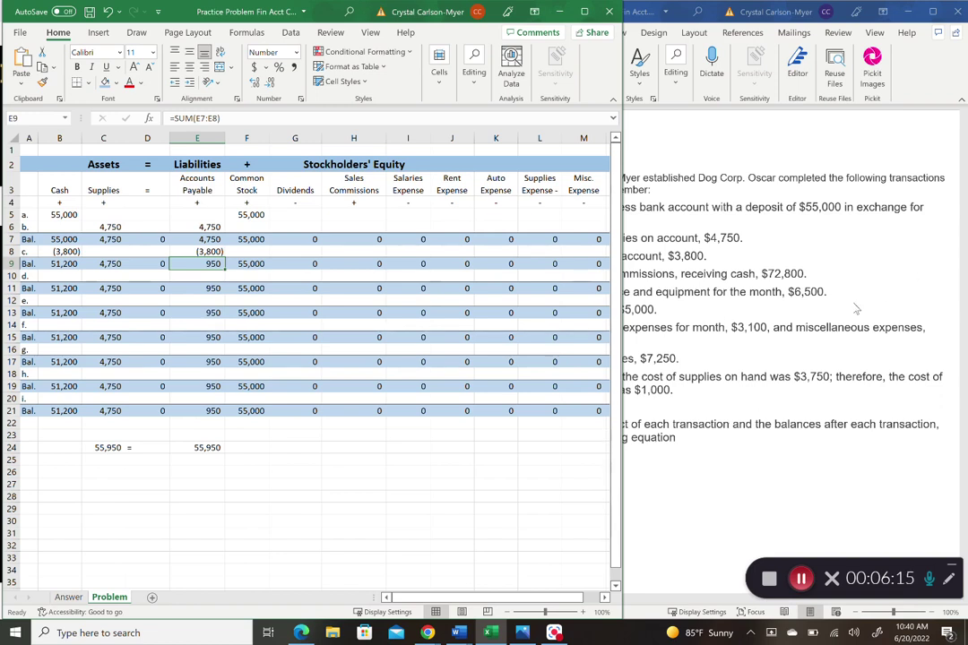
Record transaction d, the commissions earned for cash, by entering 72800 under Sales Commissions and Cash in row 10
{"action": "left_click", "coordinate": [652, 282]}
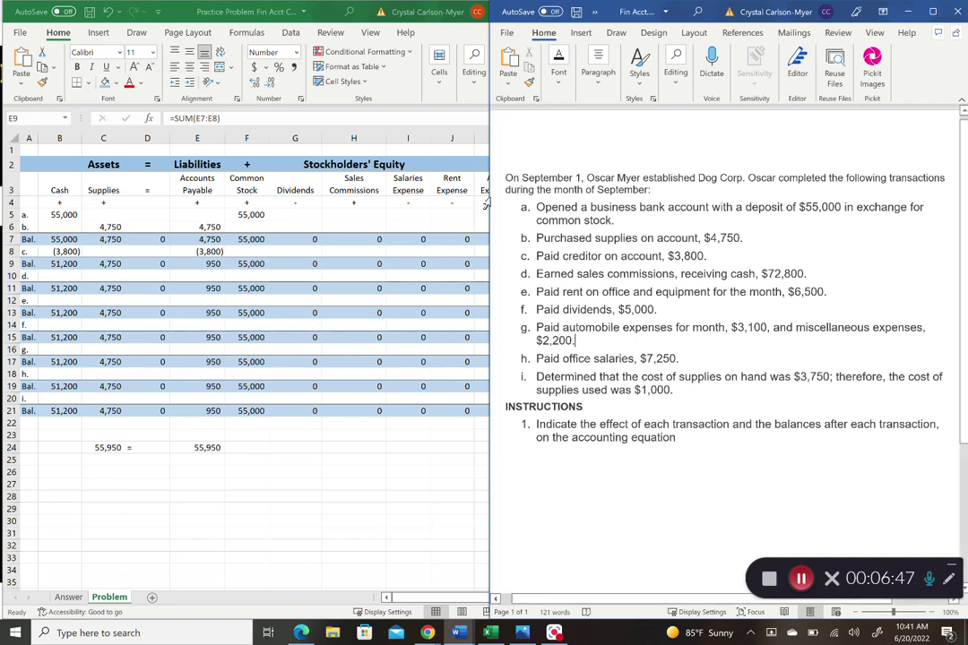
{"action": "left_click", "coordinate": [352, 277]}
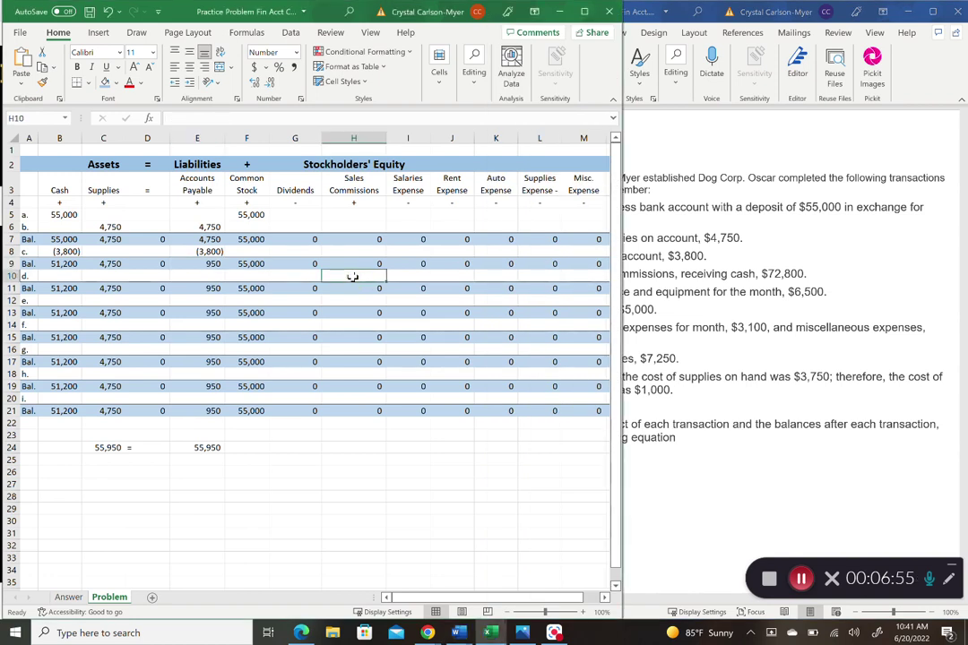
{"action": "type", "text": "72800"}
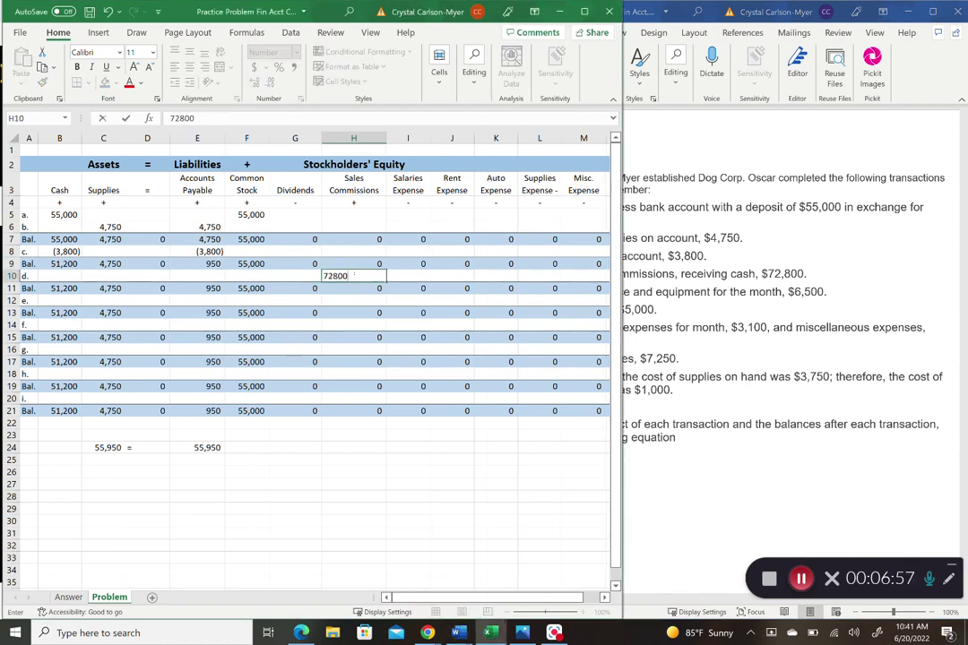
{"action": "left_click", "coordinate": [54, 277]}
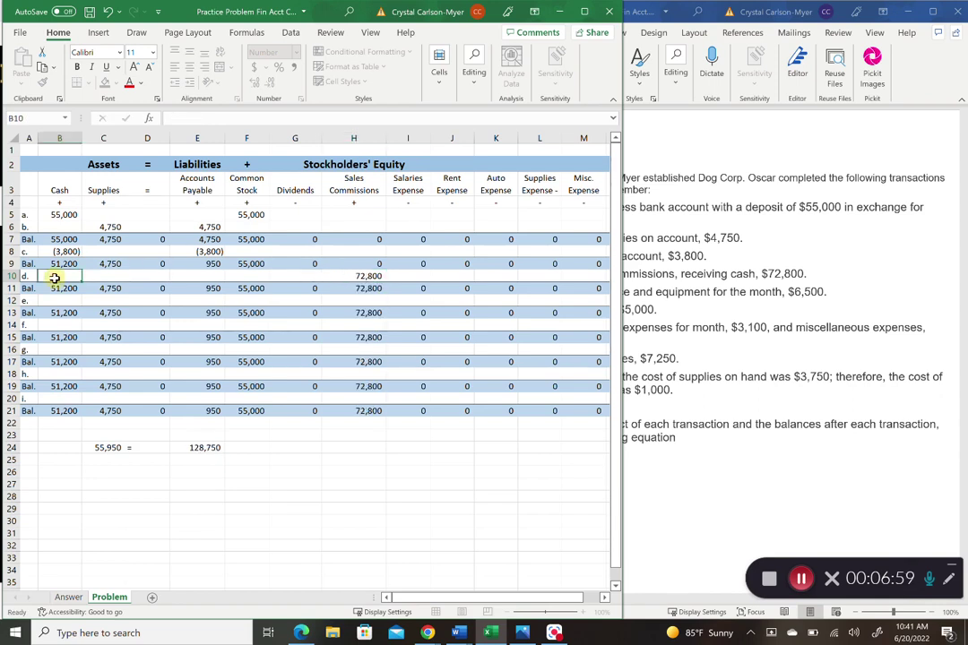
{"action": "type", "text": "72800"}
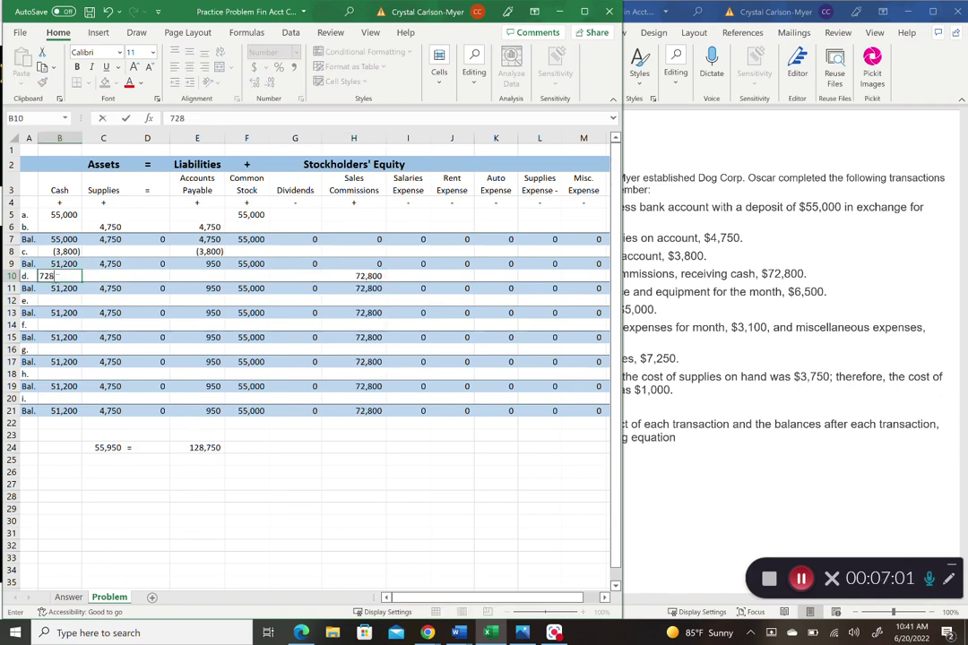
{"action": "left_click", "coordinate": [339, 460]}
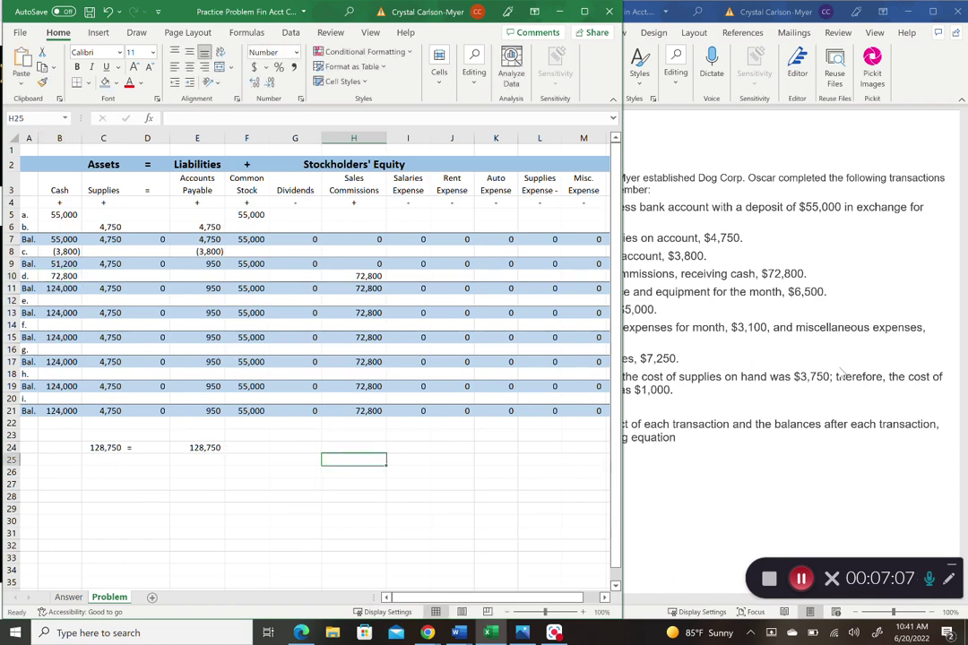
Record transaction e, the monthly rent payment, by entering -6500 under Rent Expense and Cash in row 12
{"action": "left_click", "coordinate": [458, 632]}
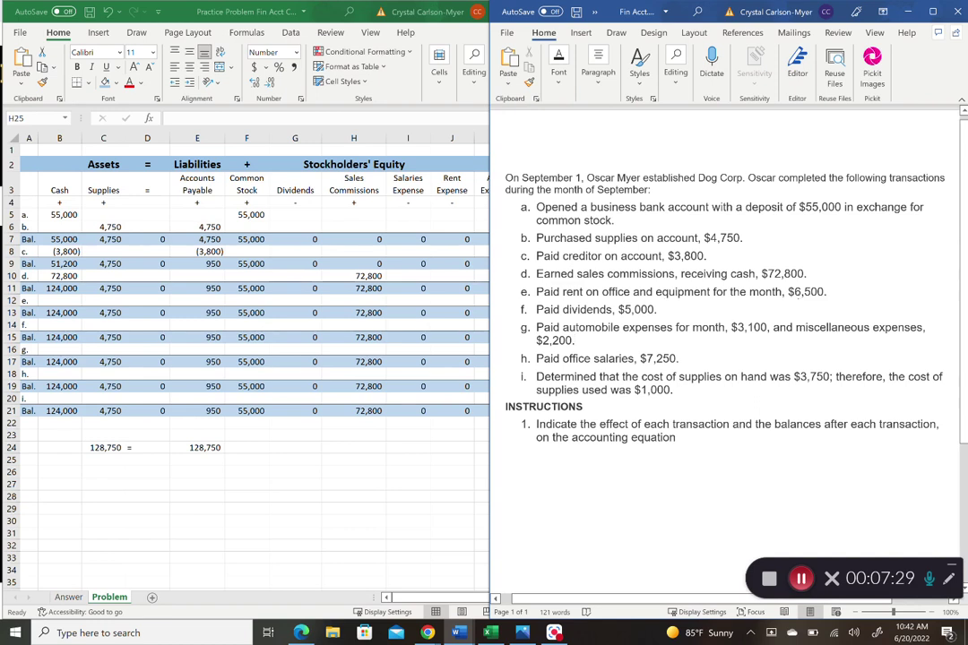
{"action": "left_click", "coordinate": [411, 458]}
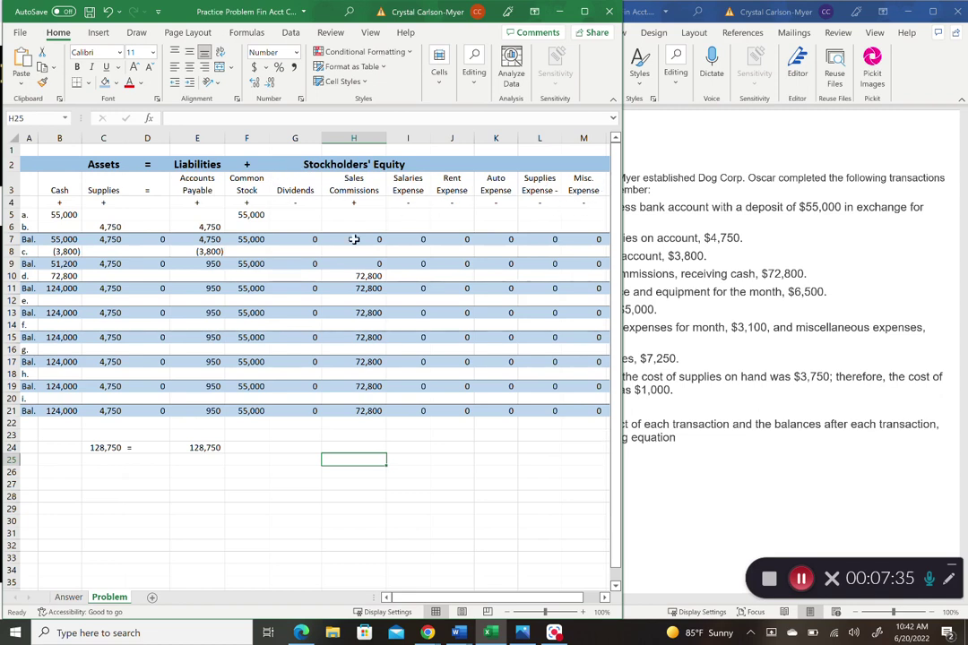
{"action": "key", "text": "alt+Tab"}
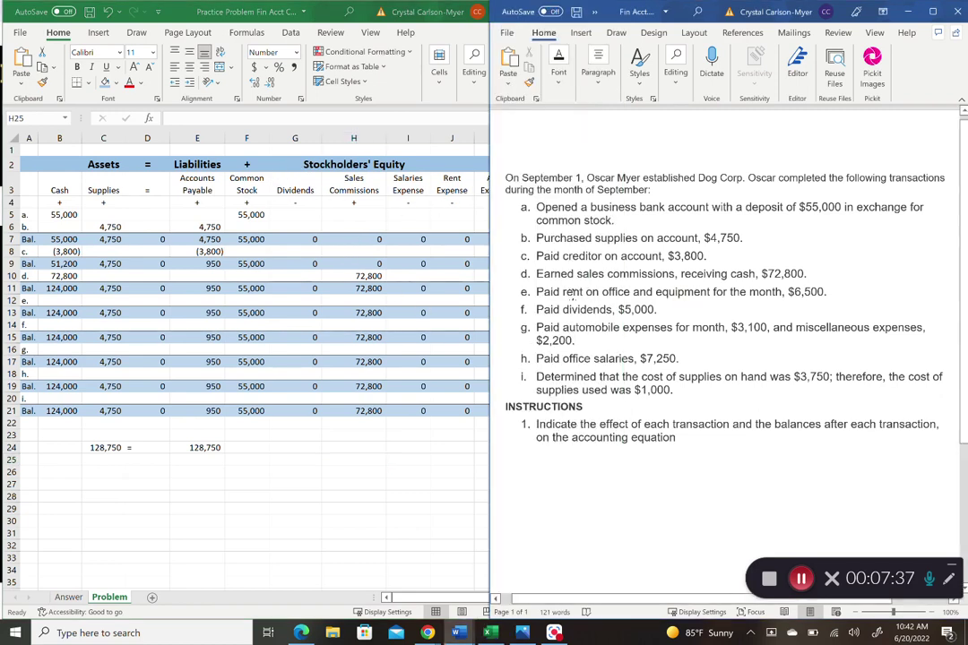
{"action": "key", "text": "alt+Tab"}
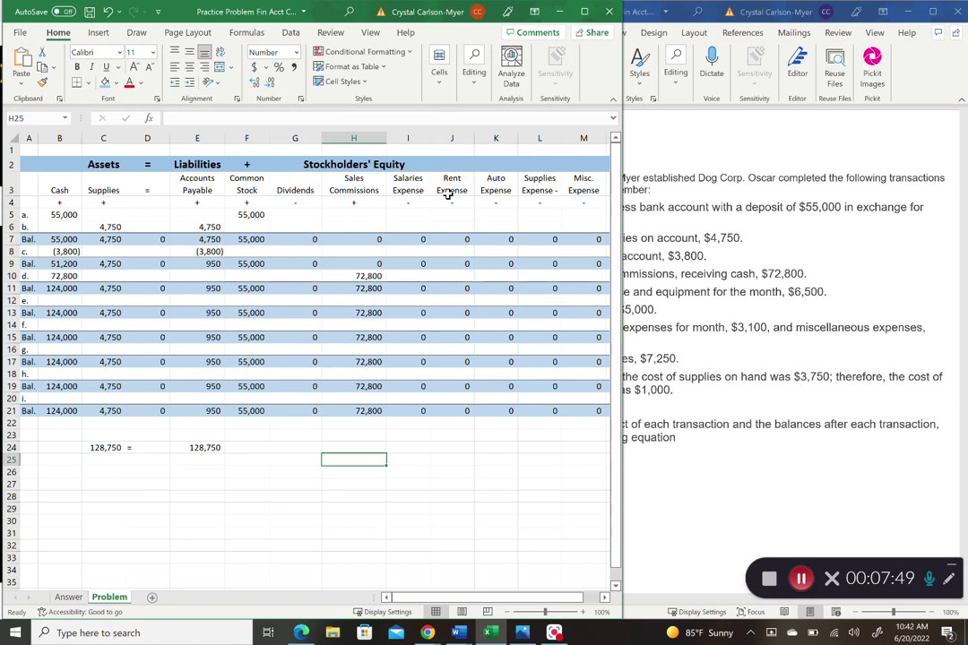
{"action": "left_click", "coordinate": [439, 303]}
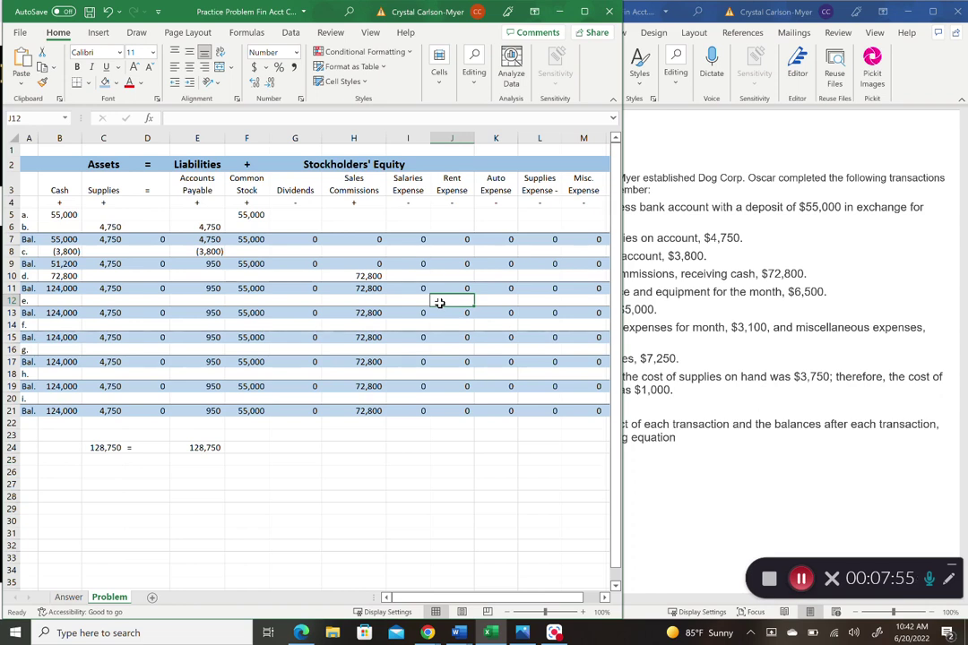
{"action": "type", "text": "-6"}
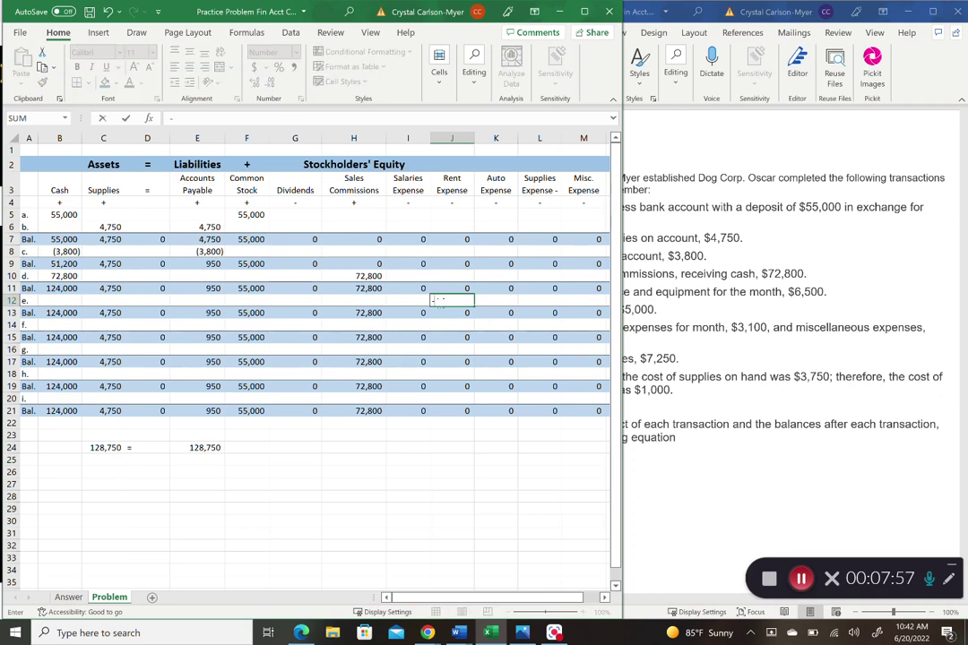
{"action": "type", "text": "500"}
{"action": "key", "text": "Return"}
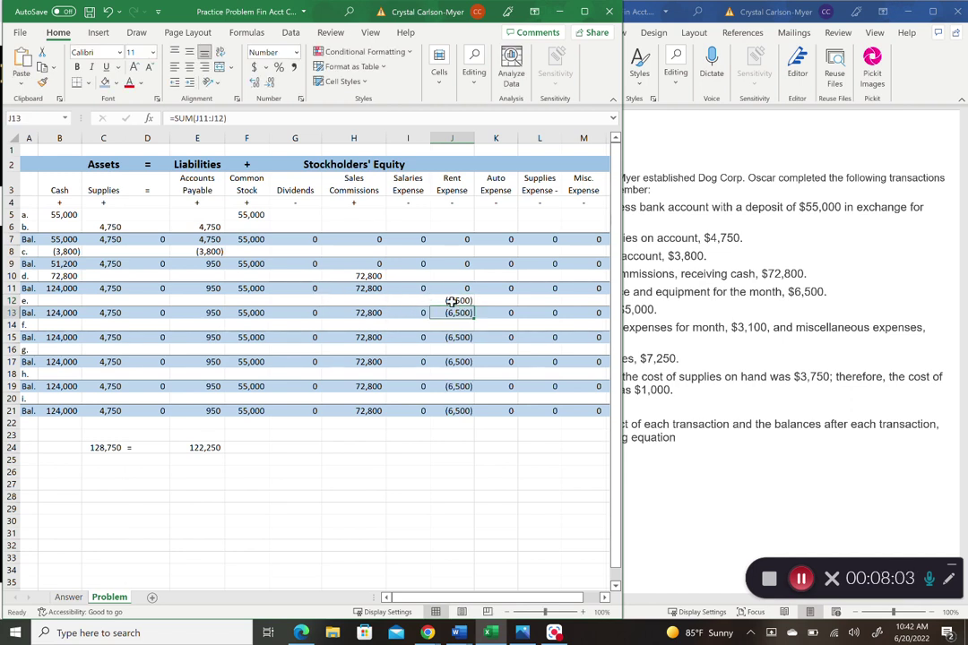
{"action": "left_click", "coordinate": [62, 301]}
{"action": "type", "text": "-"}
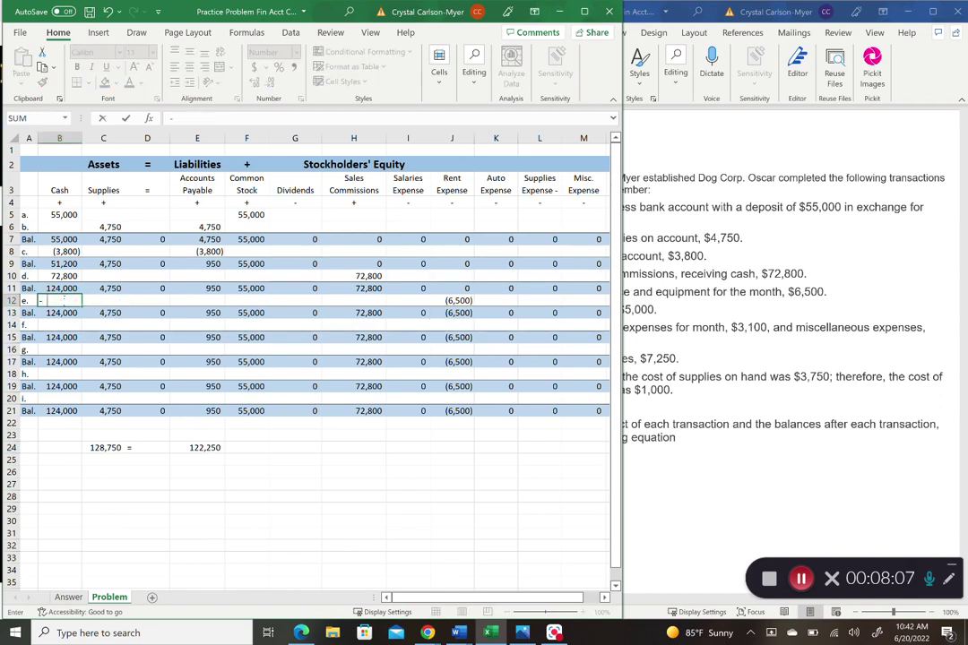
{"action": "type", "text": "6500"}
{"action": "key", "text": "Return"}
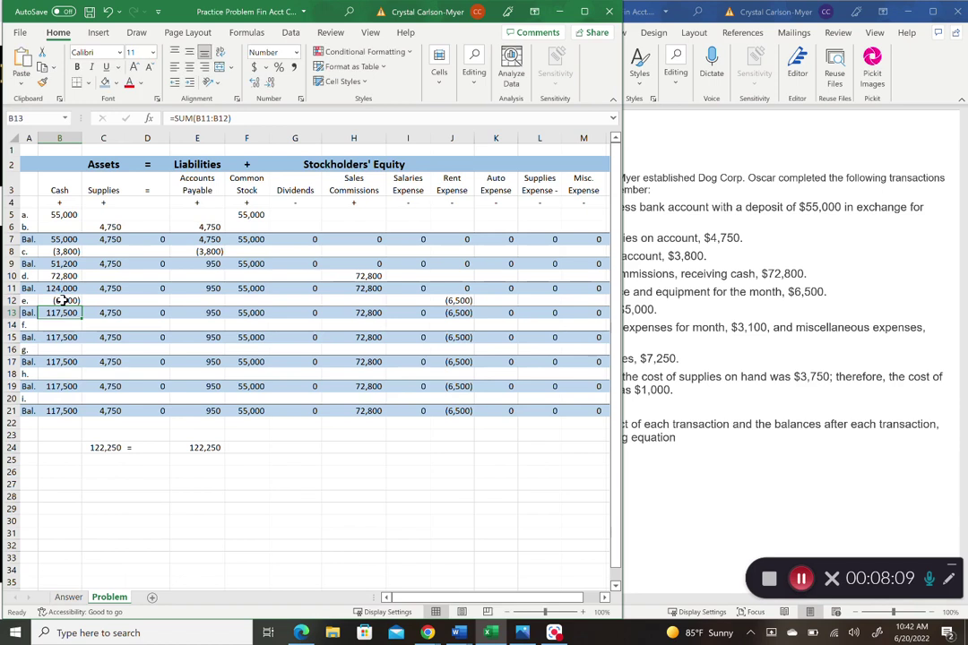
Record the dividends paid in transaction f by entering -5000 under Dividends in row 14
{"action": "left_click", "coordinate": [717, 325]}
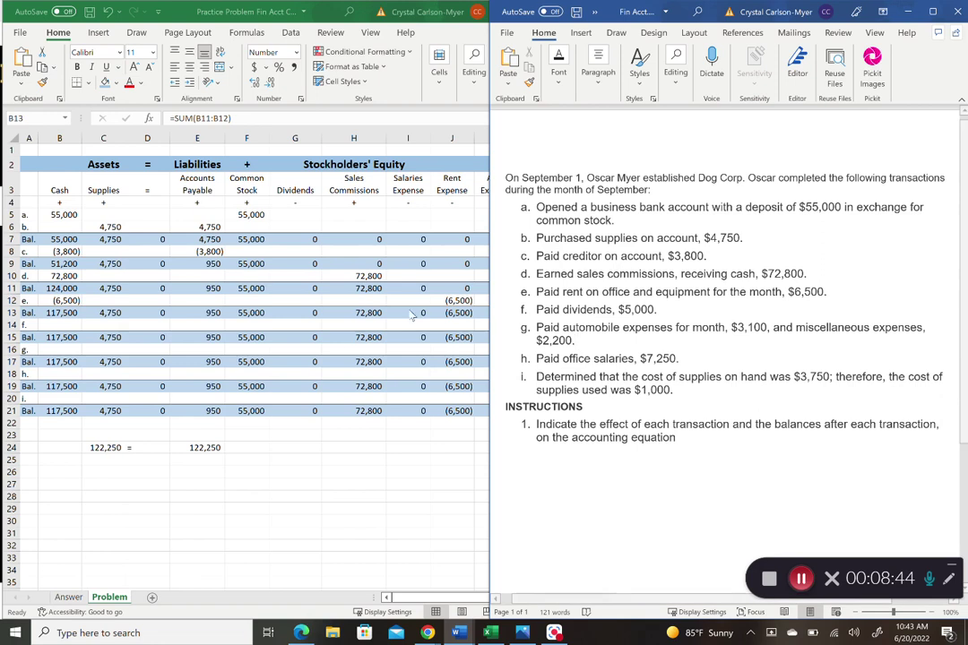
{"action": "left_click", "coordinate": [330, 326]}
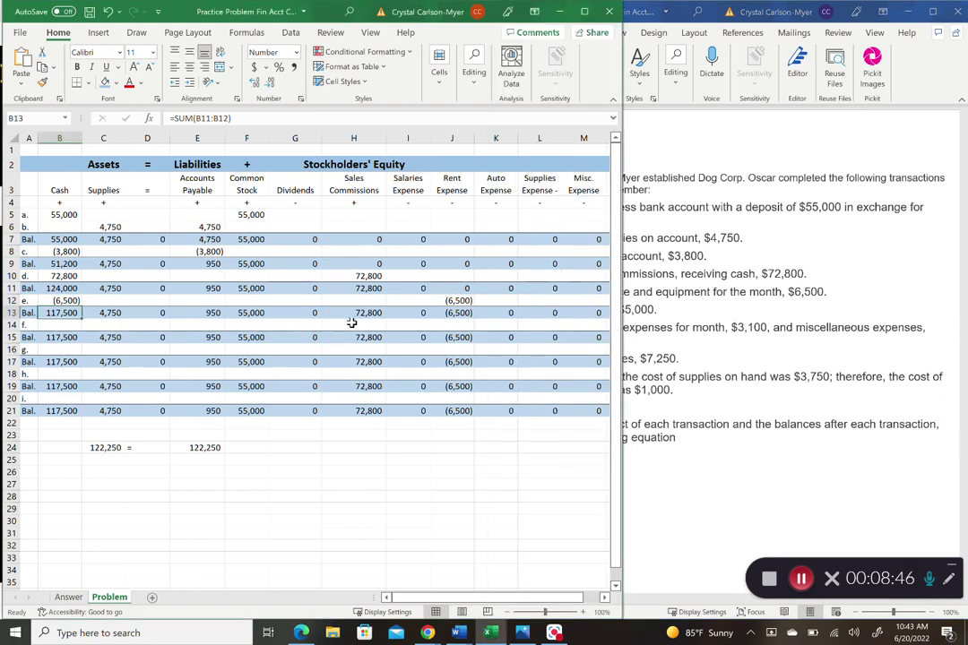
{"action": "left_click", "coordinate": [457, 632]}
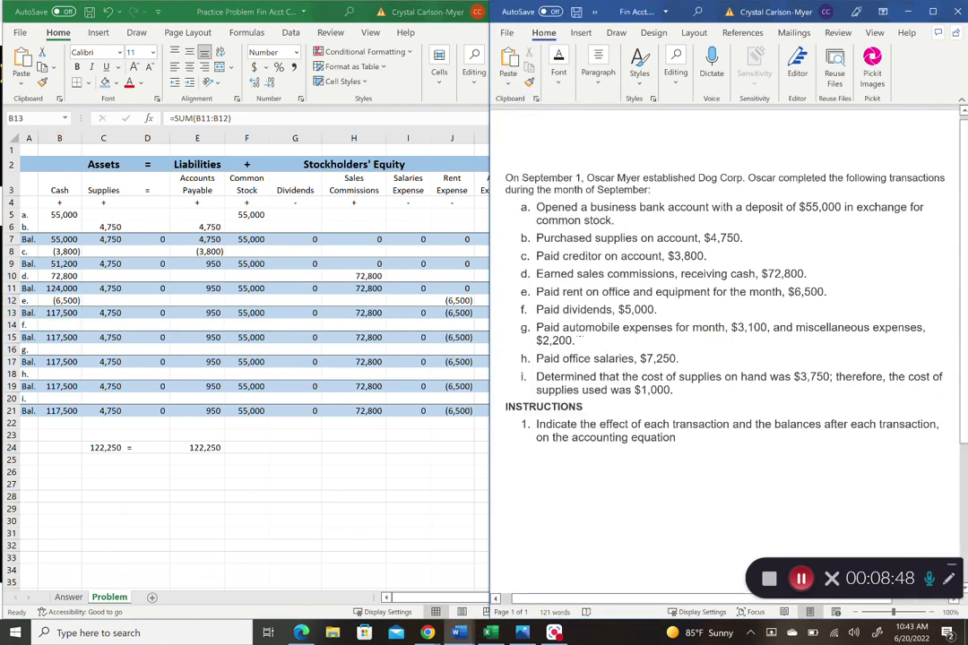
{"action": "left_click", "coordinate": [490, 632]}
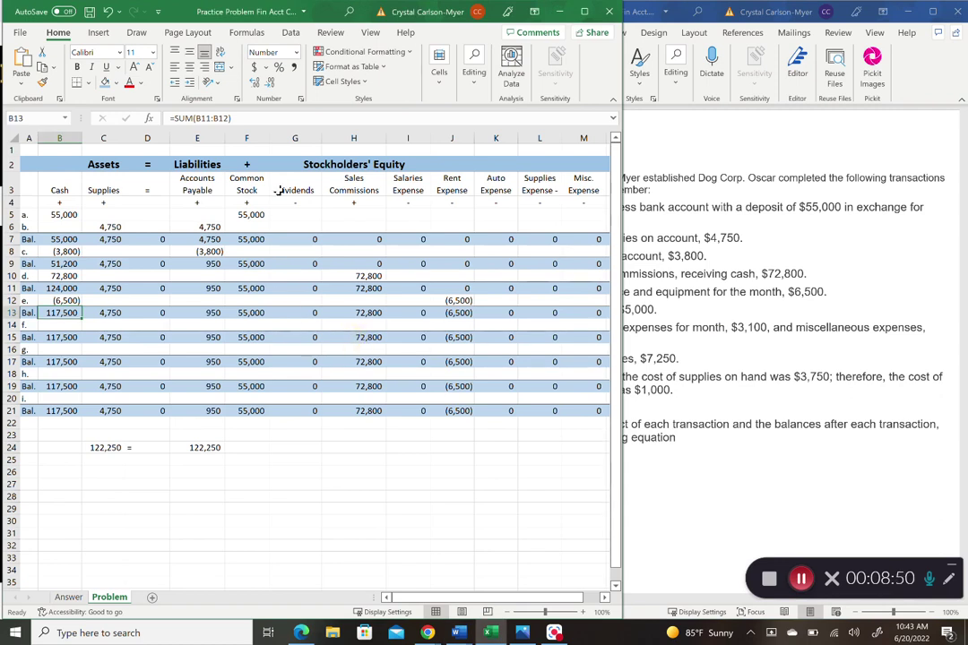
{"action": "left_click", "coordinate": [287, 324]}
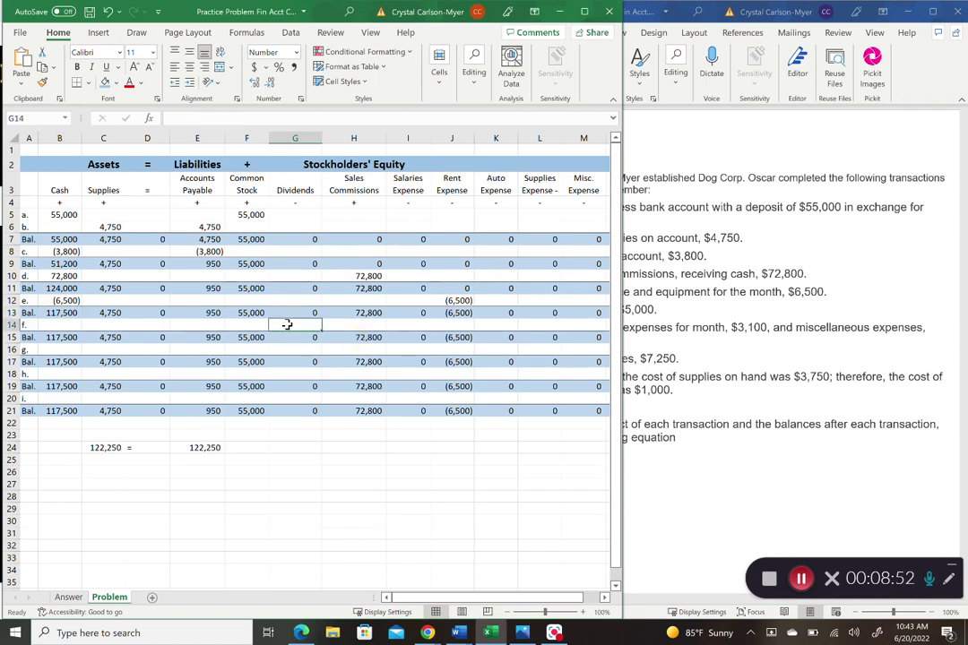
{"action": "type", "text": "-500"}
{"action": "key", "text": "Return"}
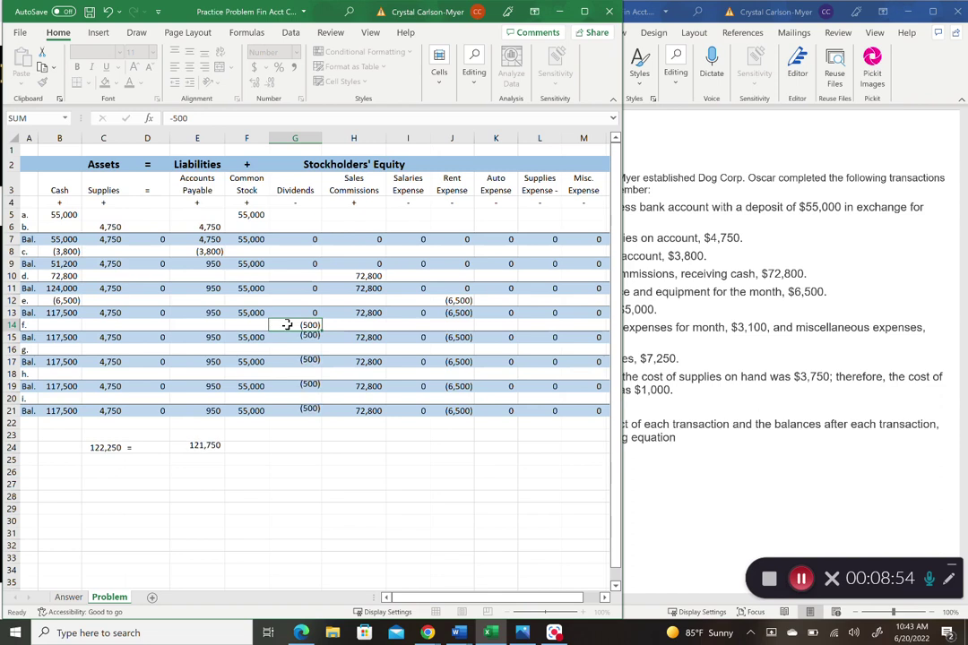
{"action": "left_click", "coordinate": [287, 325]}
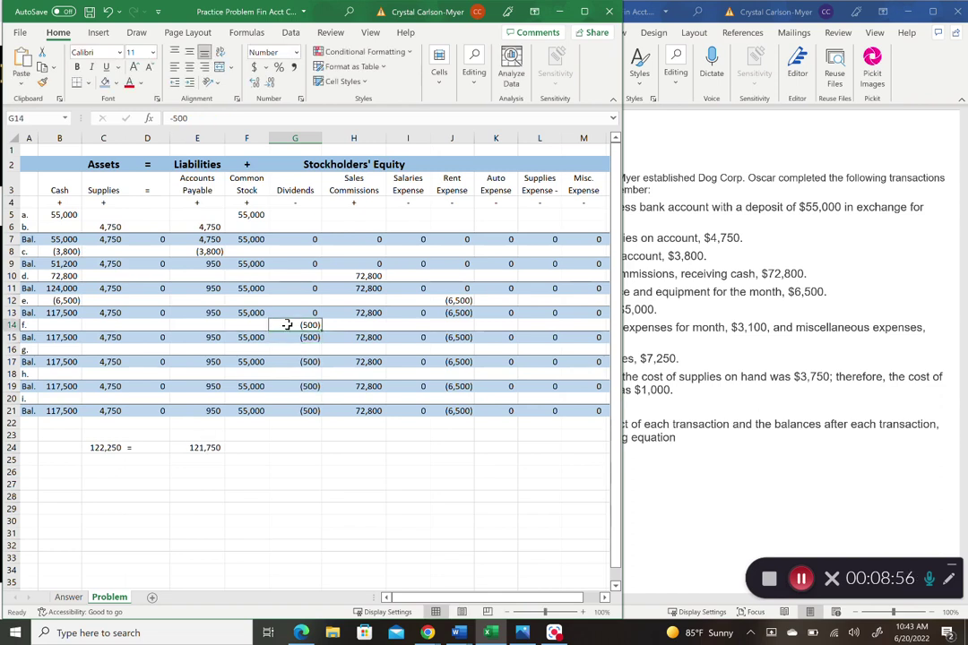
{"action": "type", "text": "-5000"}
{"action": "key", "text": "Return"}
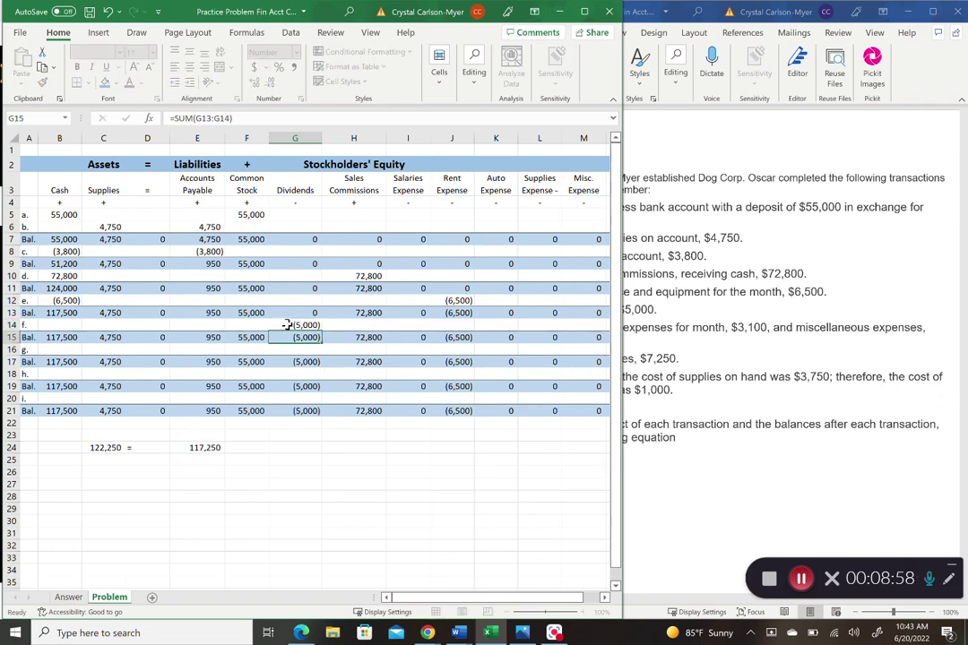
Enter the cash side of transaction f, -5000, under Cash in row 14
{"action": "left_click", "coordinate": [47, 326]}
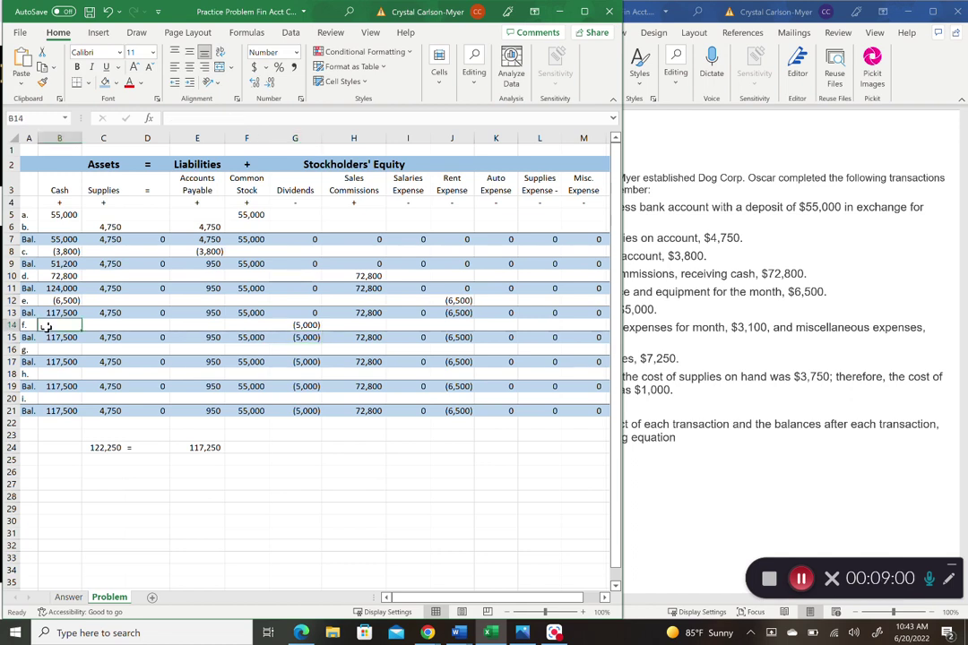
{"action": "type", "text": "-500"}
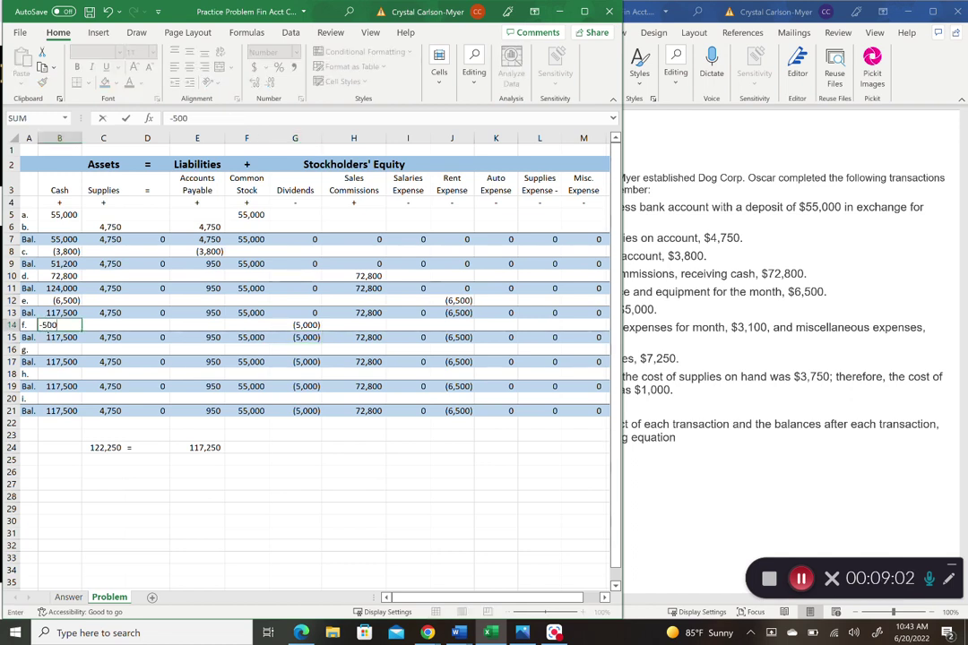
{"action": "type", "text": "0"}
{"action": "key", "text": "Return"}
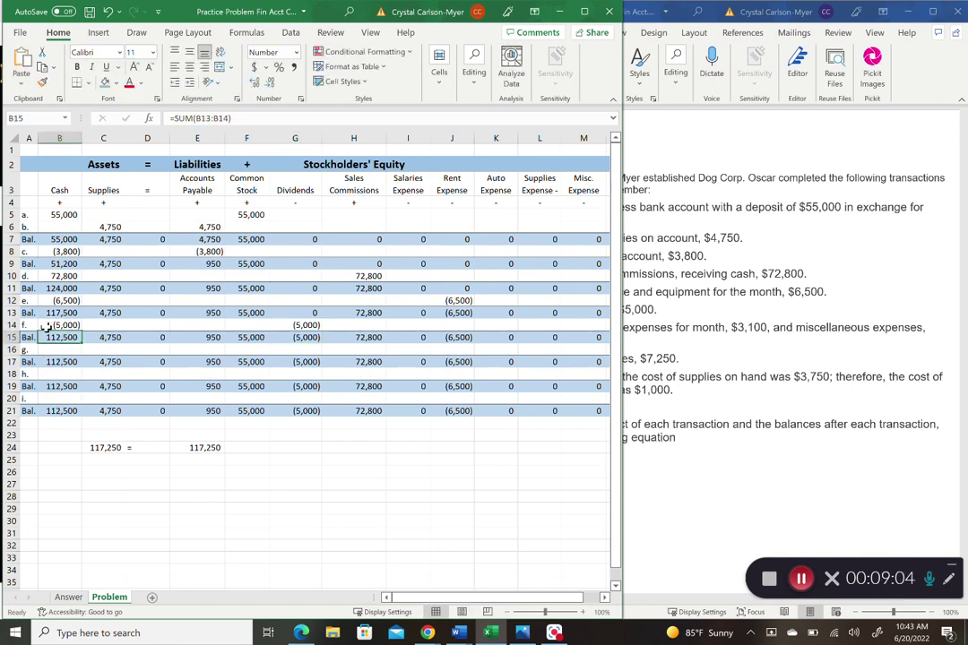
Check transaction g in the problem document and enter its miscellaneous expenses, -2200, under Misc. Expense in row 16
{"action": "left_click", "coordinate": [301, 350]}
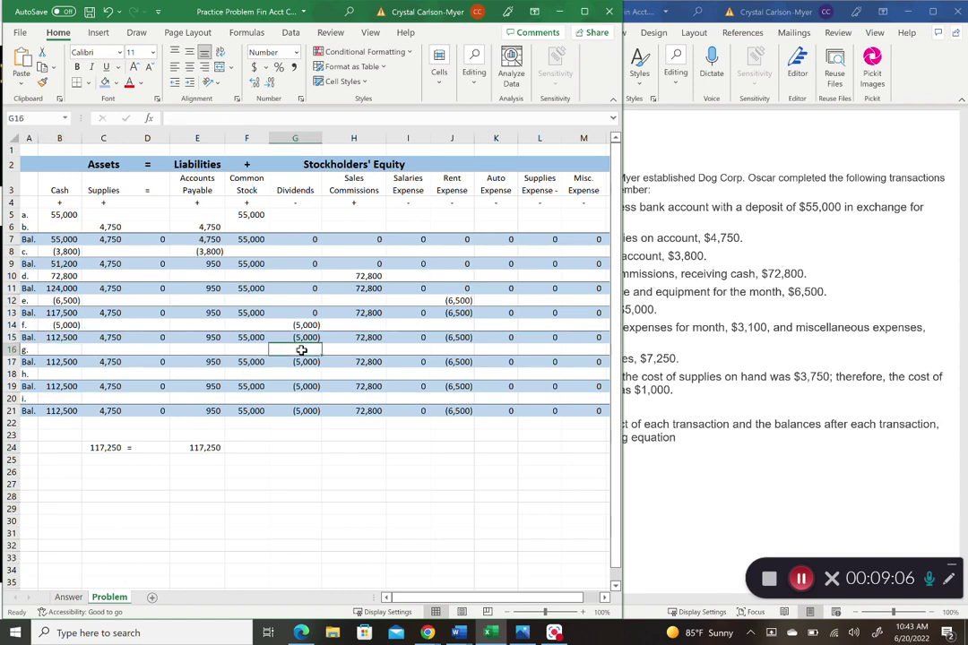
{"action": "left_click", "coordinate": [663, 315]}
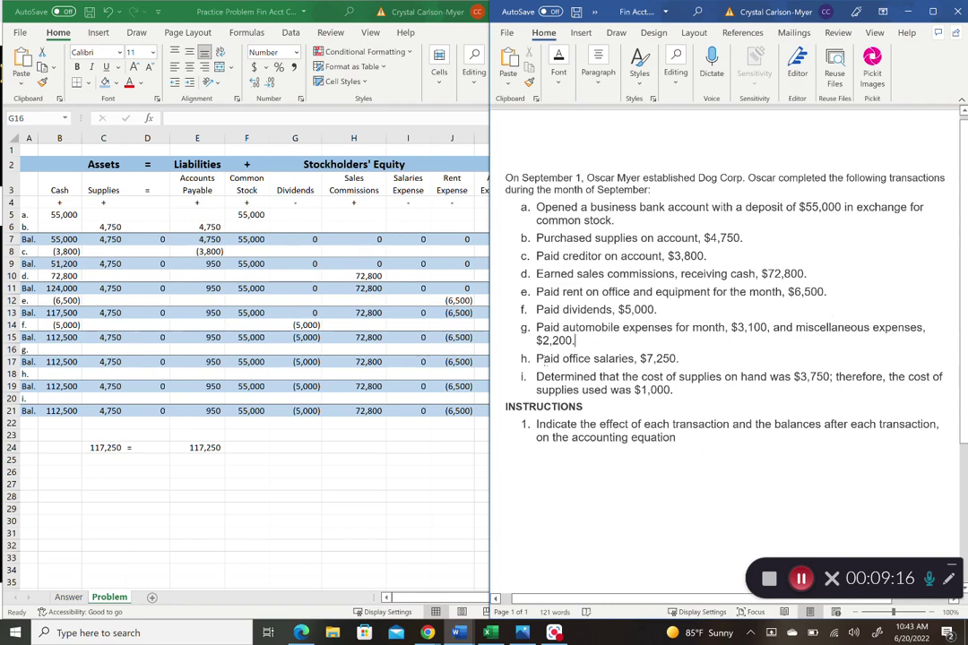
{"action": "left_click", "coordinate": [332, 395]}
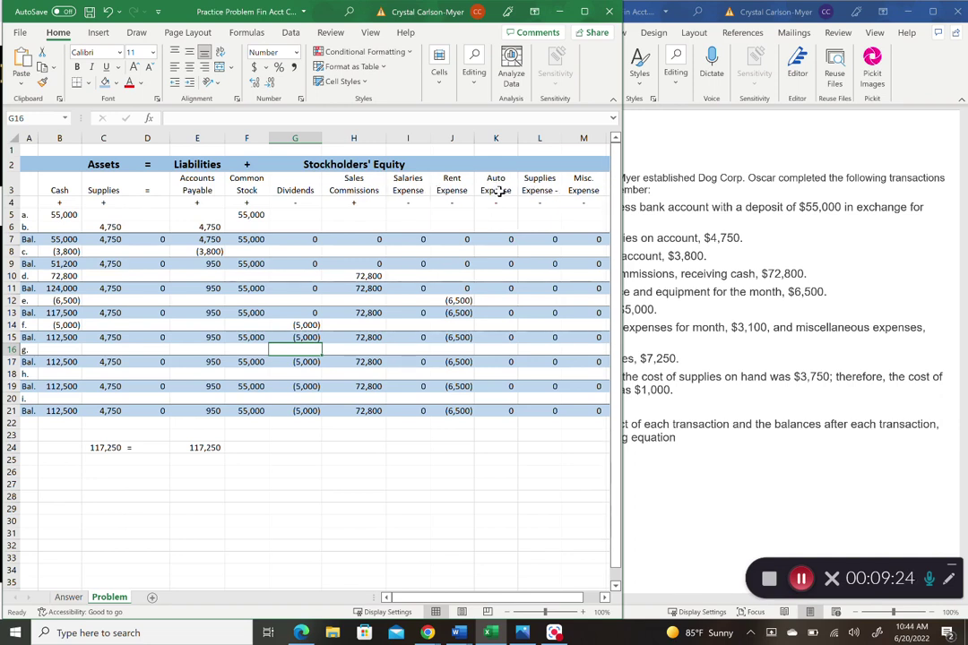
{"action": "left_click", "coordinate": [679, 304]}
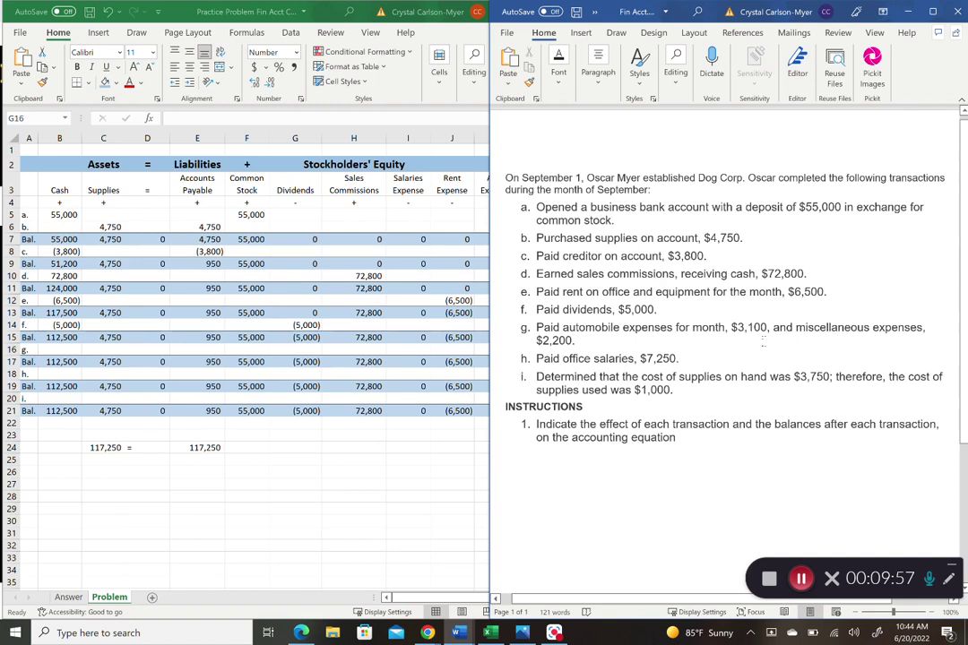
{"action": "left_click_drag", "start_coordinate": [473, 452], "coordinate": [621, 453]}
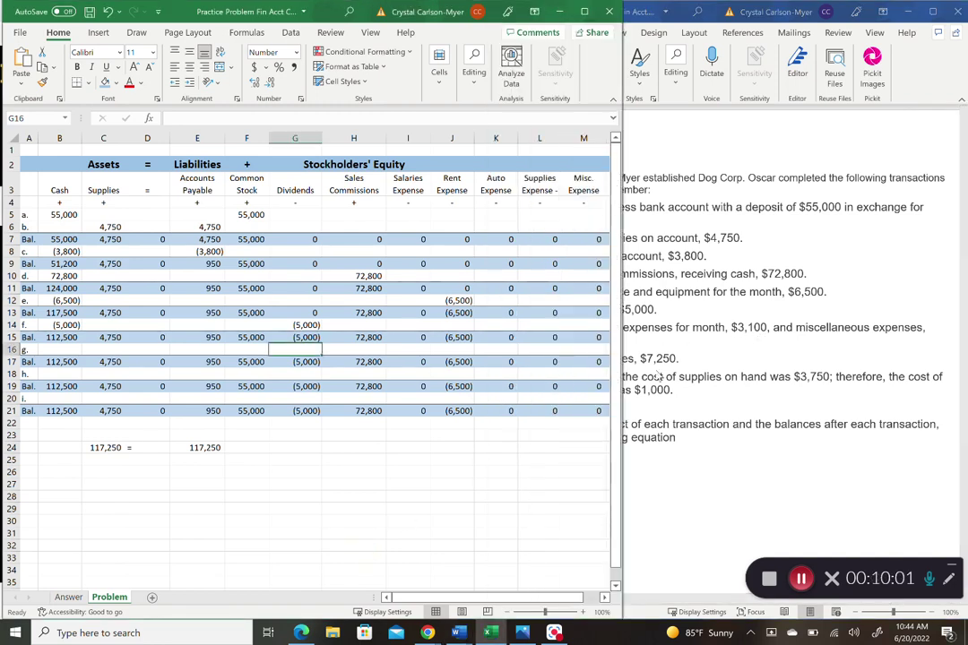
{"action": "left_click", "coordinate": [704, 363]}
{"action": "key", "text": "alt+Tab"}
{"action": "left_click", "coordinate": [584, 350]}
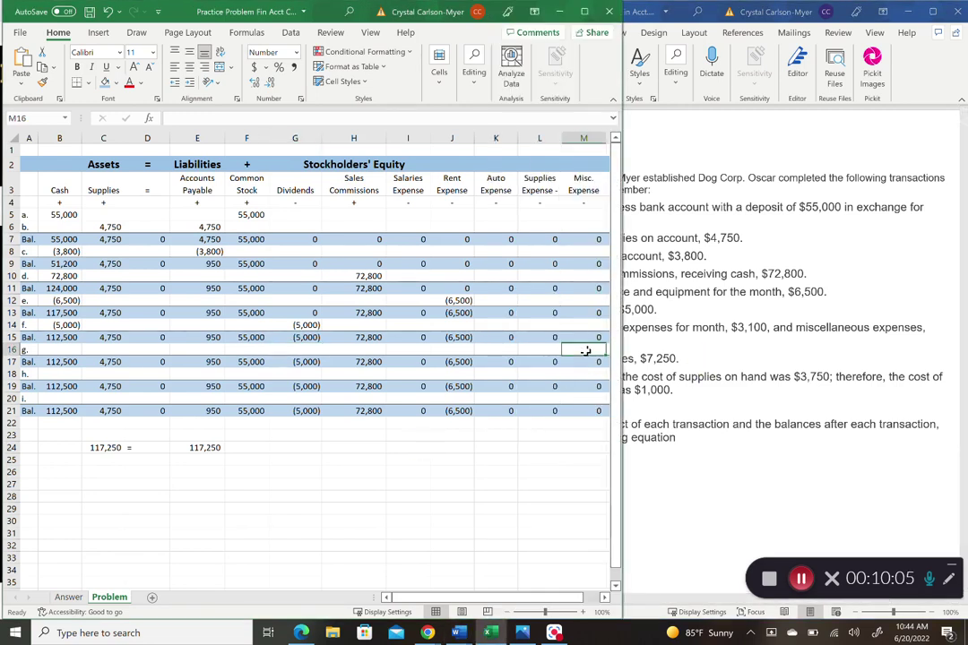
{"action": "type", "text": "-2000"}
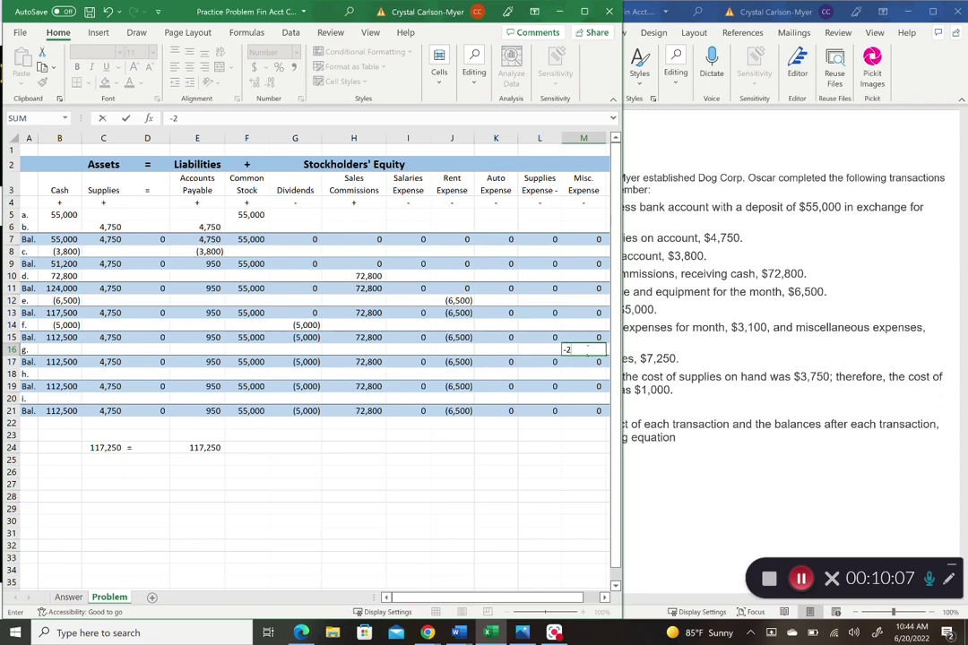
{"action": "key", "text": "BackSpace"}
{"action": "key", "text": "BackSpace"}
{"action": "key", "text": "BackSpace"}
{"action": "type", "text": "200"}
{"action": "key", "text": "Return"}
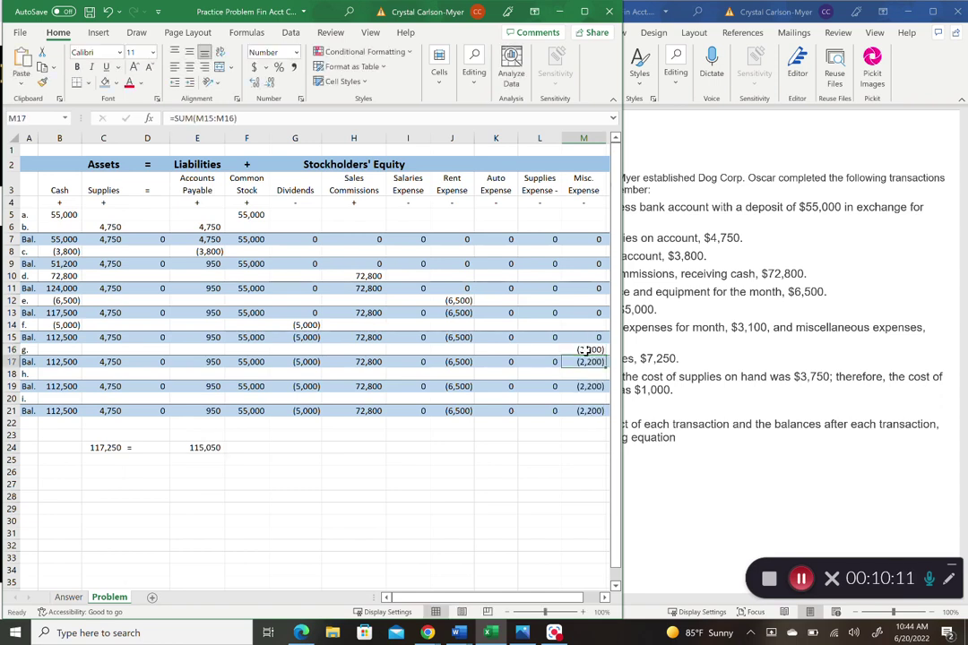
Enter the automobile expenses of transaction g, -3100, under Auto Expense in row 16
{"action": "left_click", "coordinate": [681, 340]}
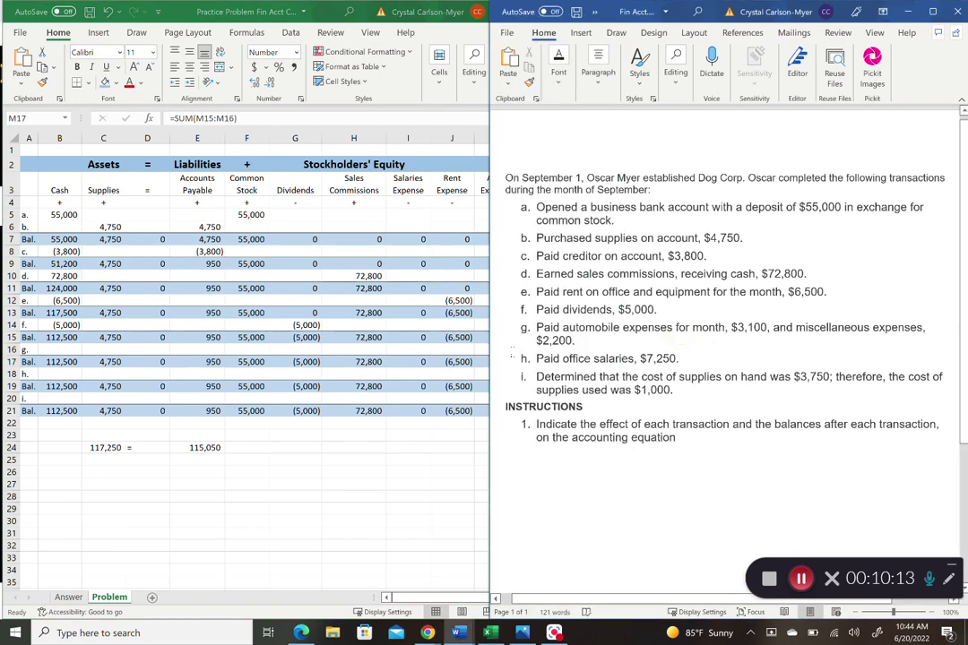
{"action": "left_click", "coordinate": [449, 427]}
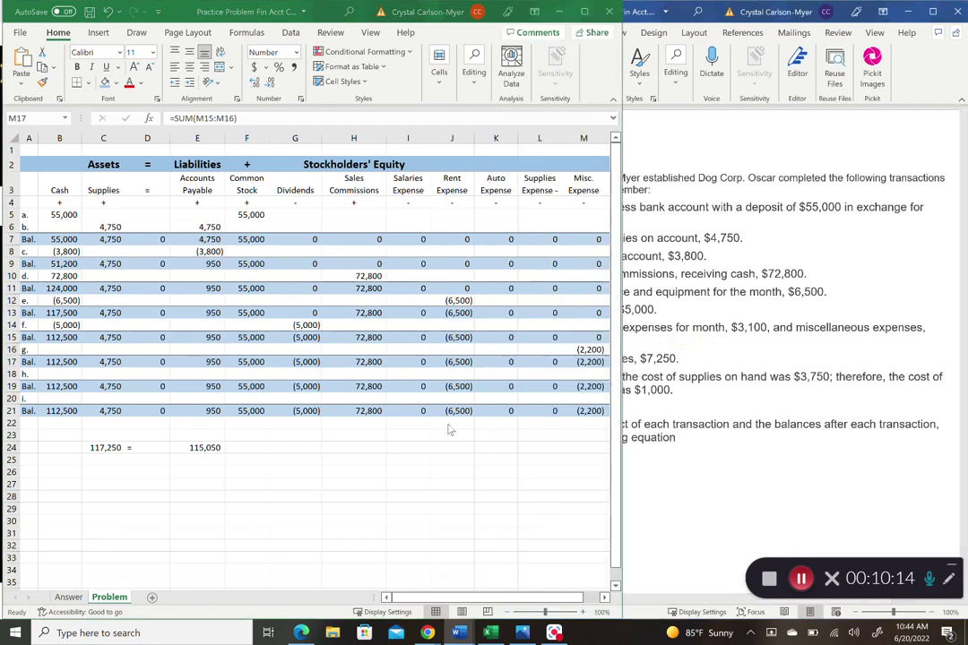
{"action": "left_click", "coordinate": [486, 349]}
{"action": "type", "text": "-3100"}
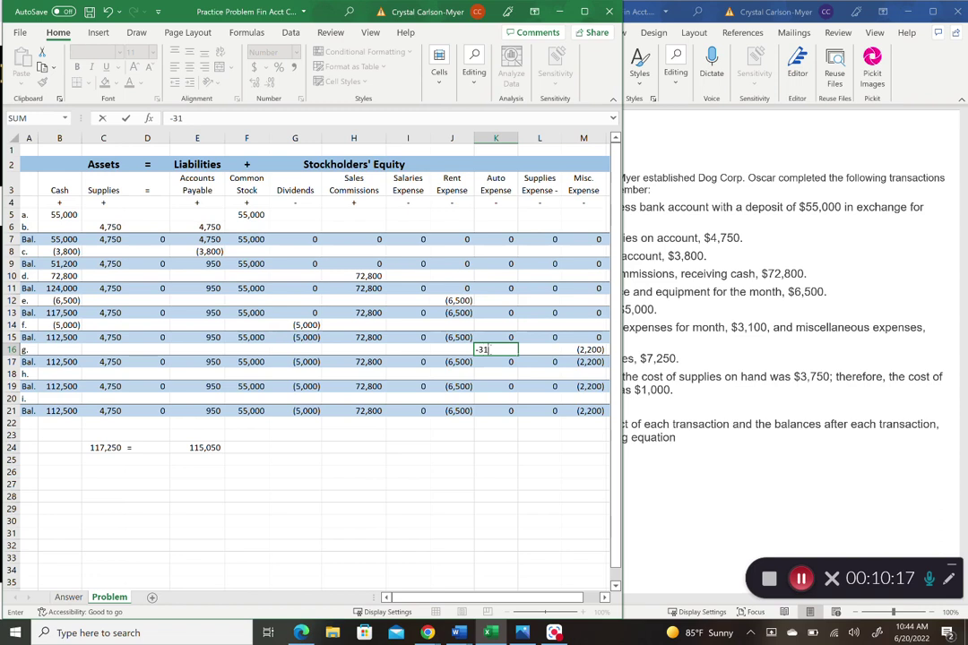
{"action": "left_click", "coordinate": [449, 447]}
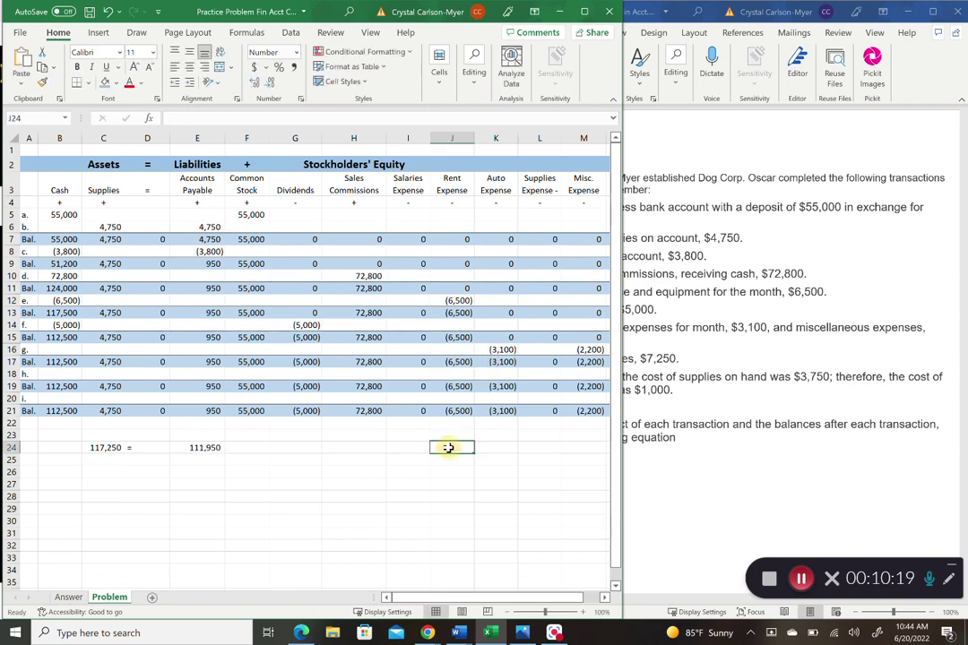
Enter the combined cash payment for transaction g under Cash in row 16 as the formula =-(3100+2200)
{"action": "left_click", "coordinate": [56, 350]}
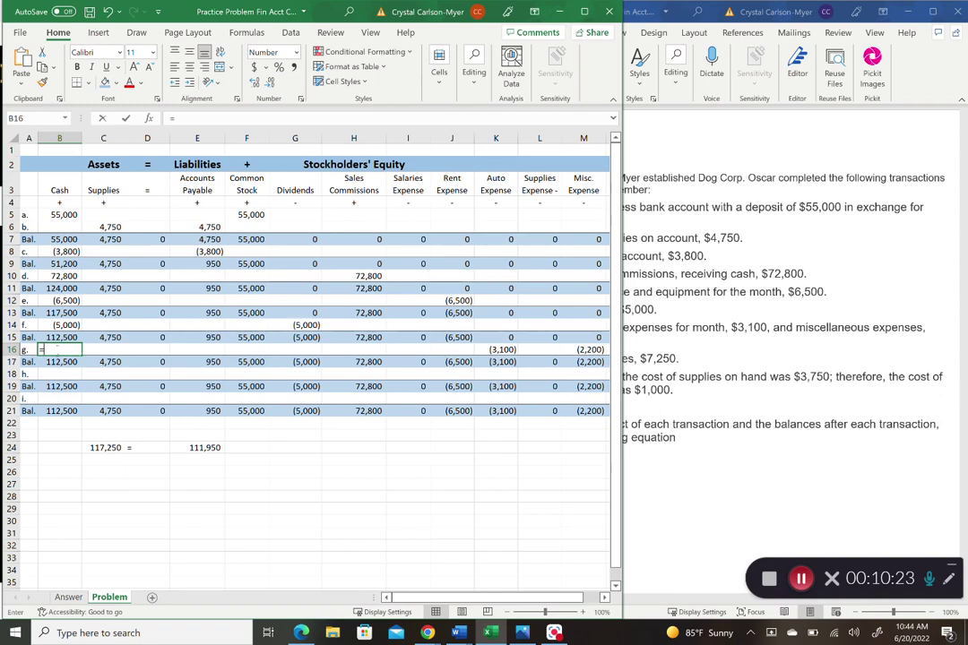
{"action": "type", "text": "=("}
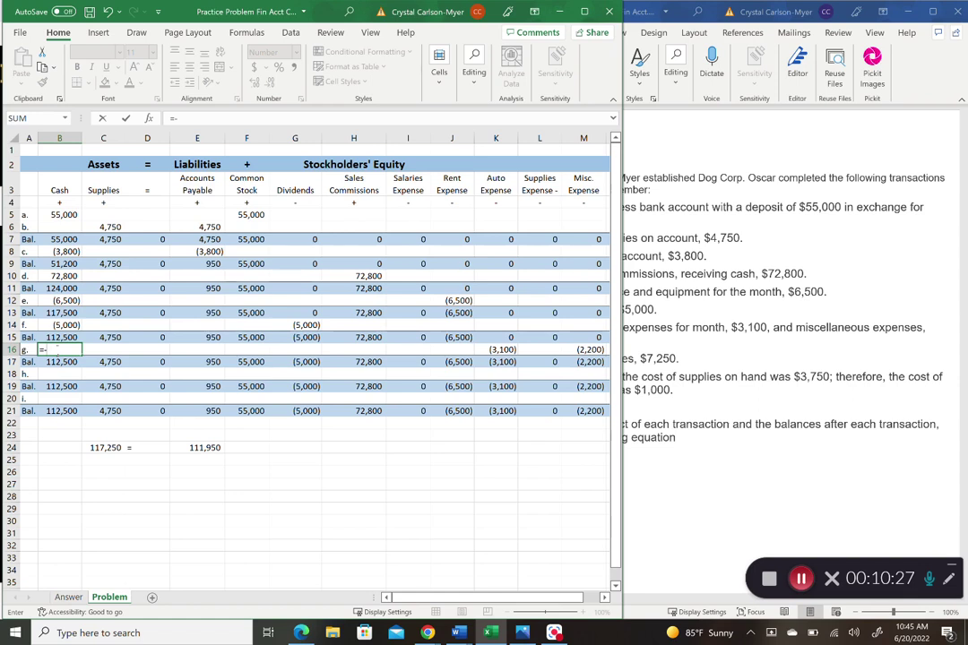
{"action": "type", "text": "(3100+2200"}
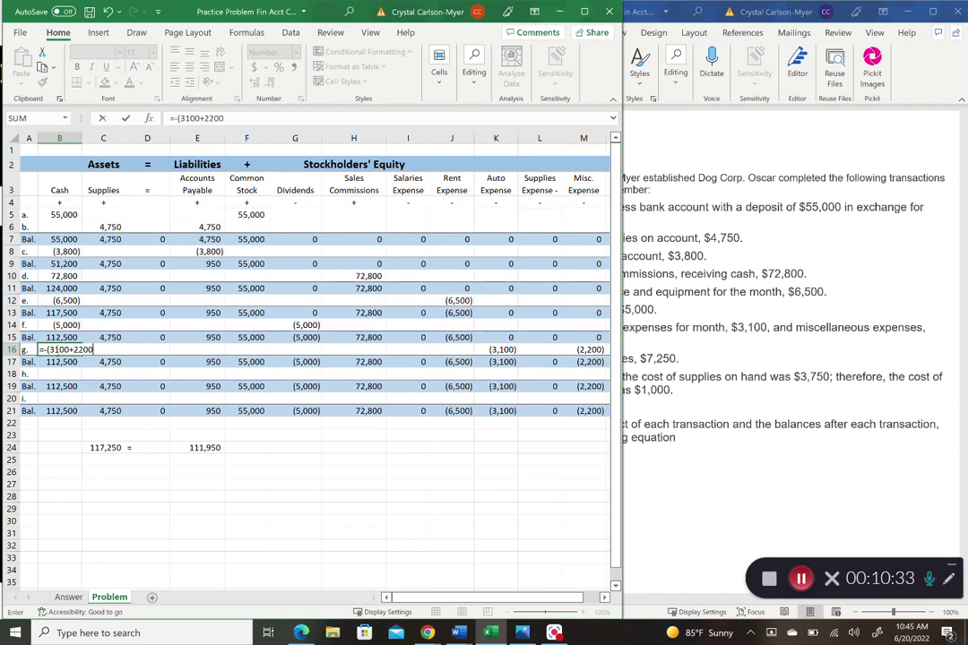
{"action": "key", "text": "Return"}
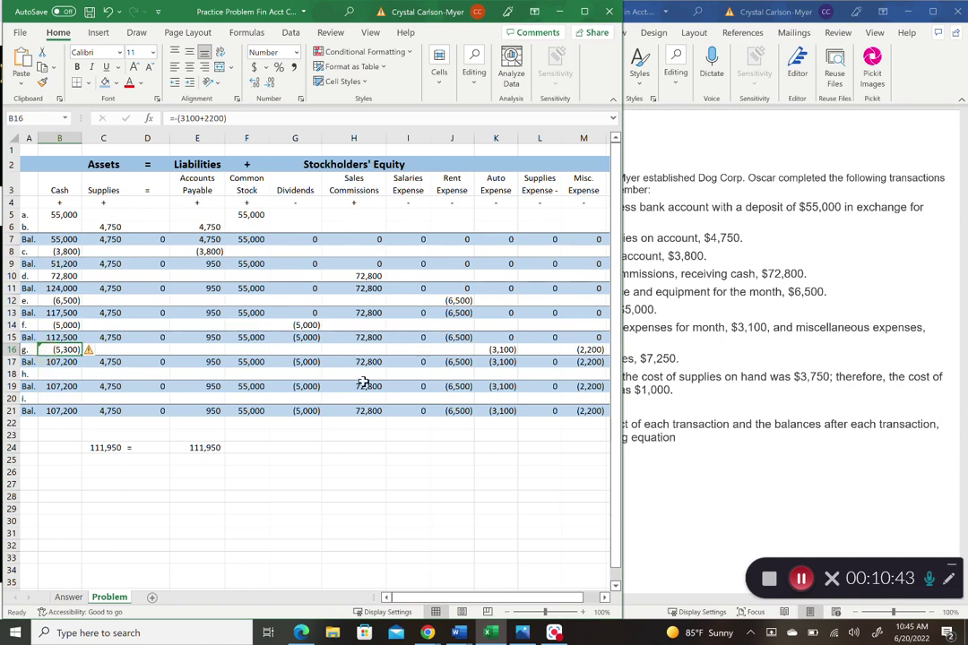
{"action": "left_click", "coordinate": [460, 362]}
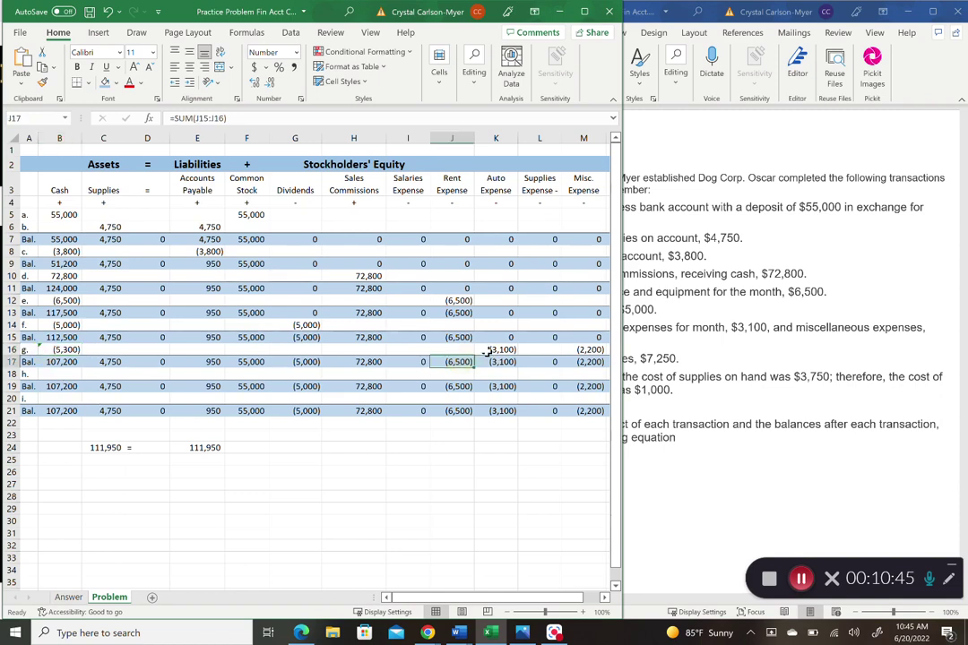
{"action": "left_click", "coordinate": [497, 351]}
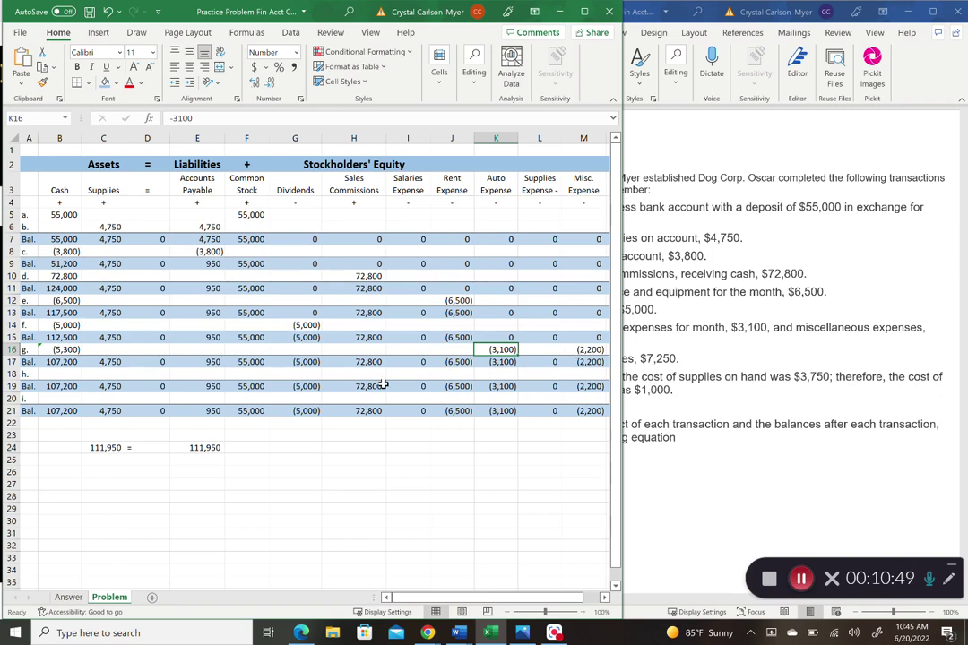
{"action": "left_click", "coordinate": [125, 374]}
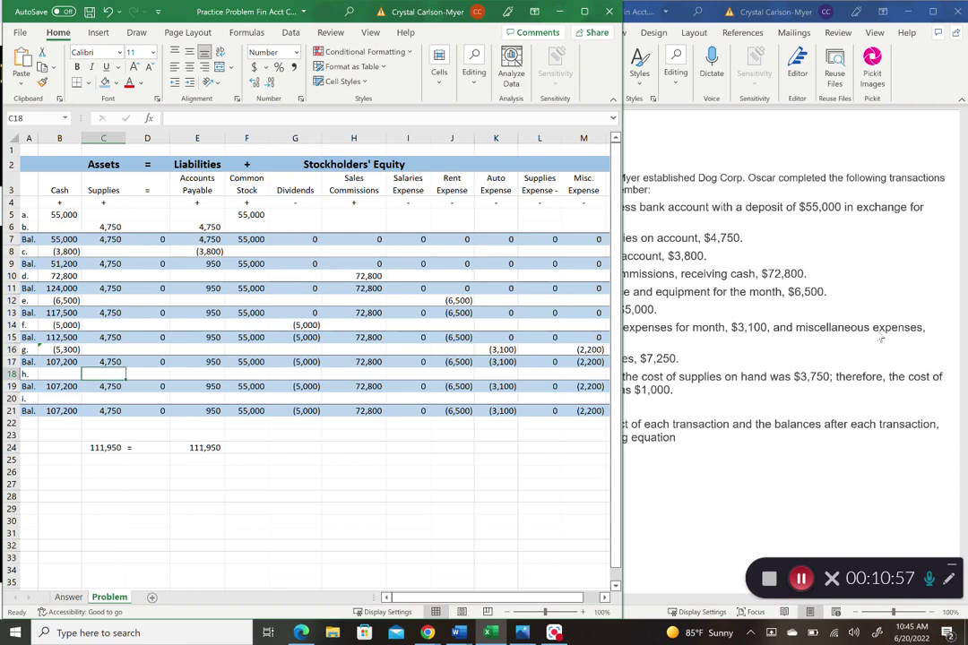
Check transaction h in the problem document and enter its office salaries, -7250, under Salaries Expense in row 18
{"action": "left_click", "coordinate": [879, 336]}
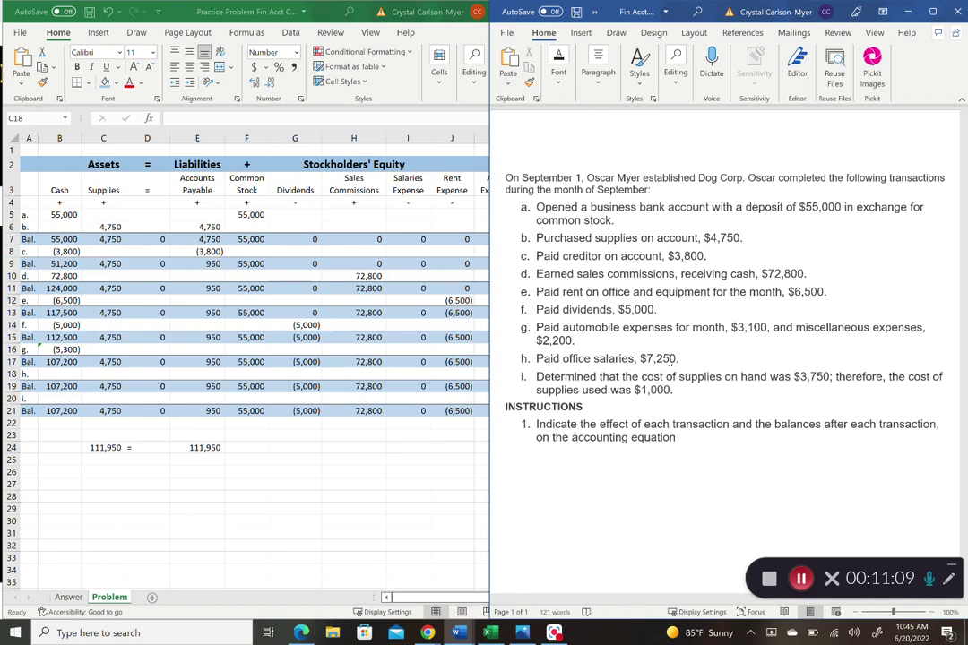
{"action": "key", "text": "alt+Tab"}
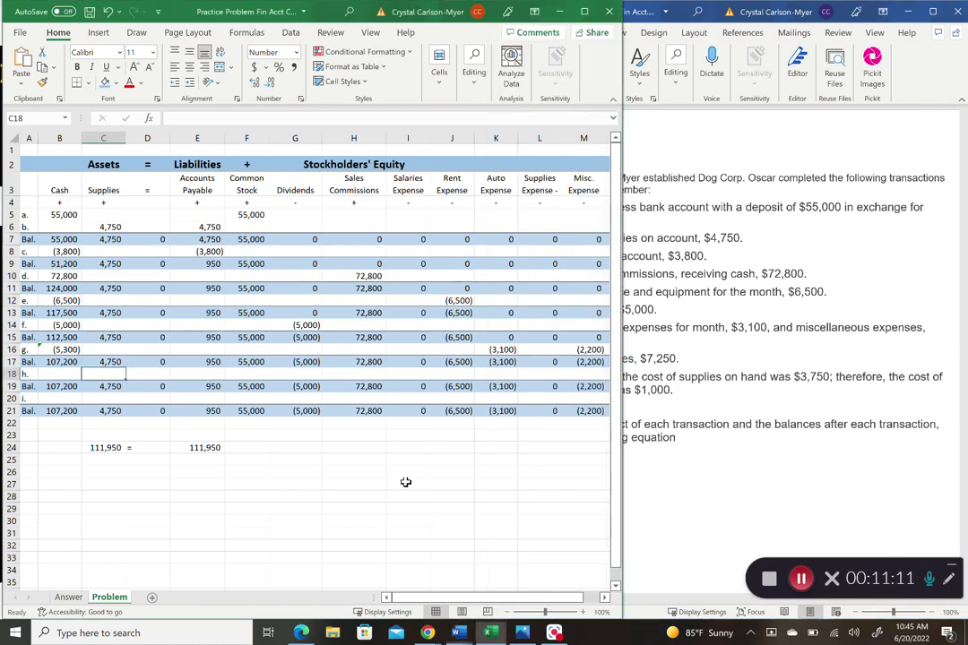
{"action": "left_click", "coordinate": [402, 374]}
{"action": "type", "text": "-"}
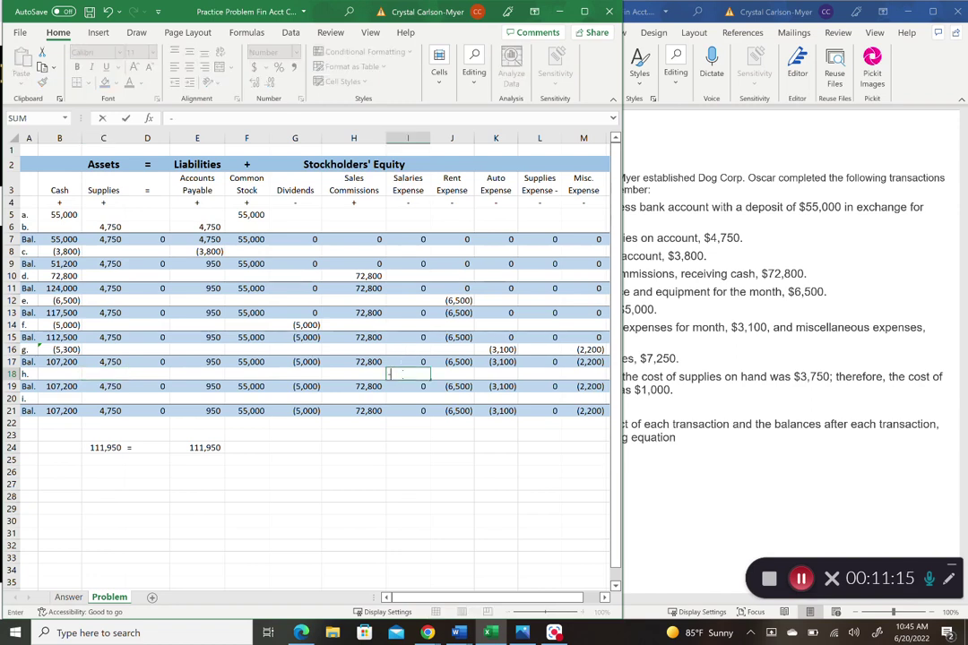
{"action": "type", "text": "7250"}
{"action": "key", "text": "Return"}
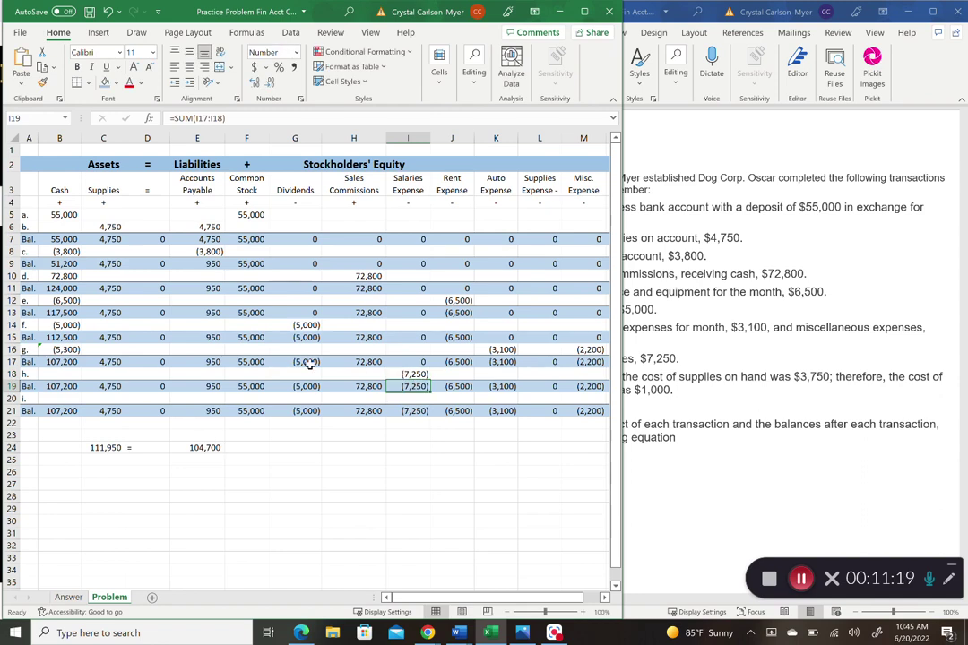
Enter the cash side of transaction h, -7250, under Cash in row 18
{"action": "left_click", "coordinate": [63, 373]}
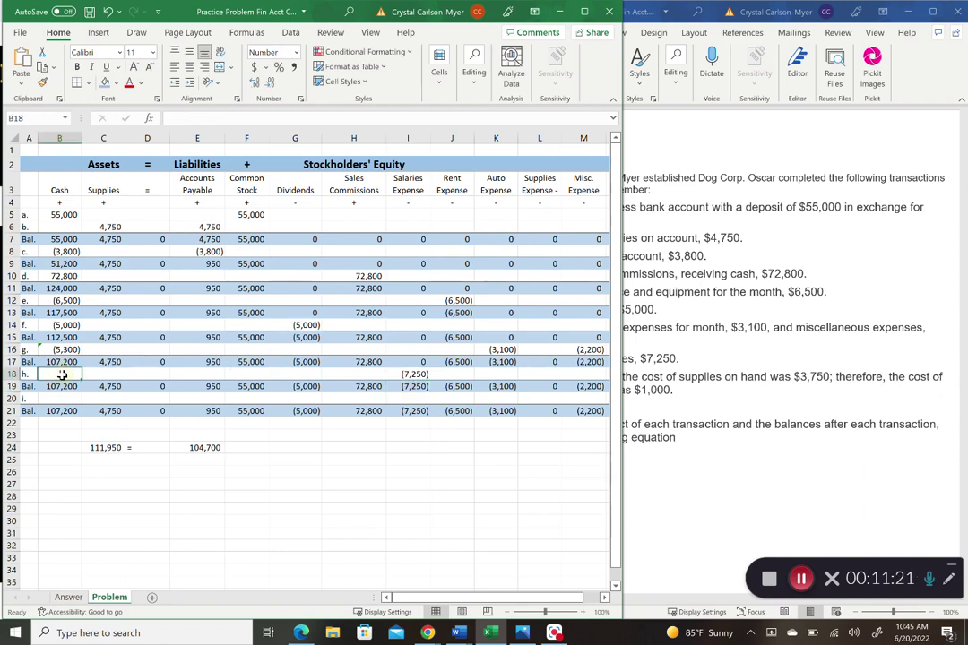
{"action": "type", "text": "-7250"}
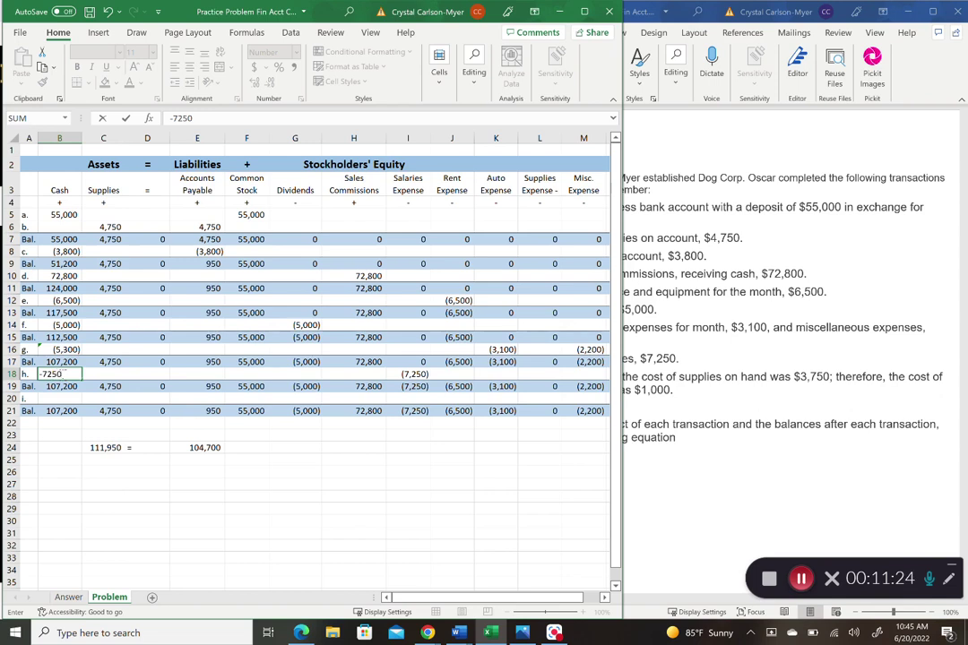
{"action": "key", "text": "Return"}
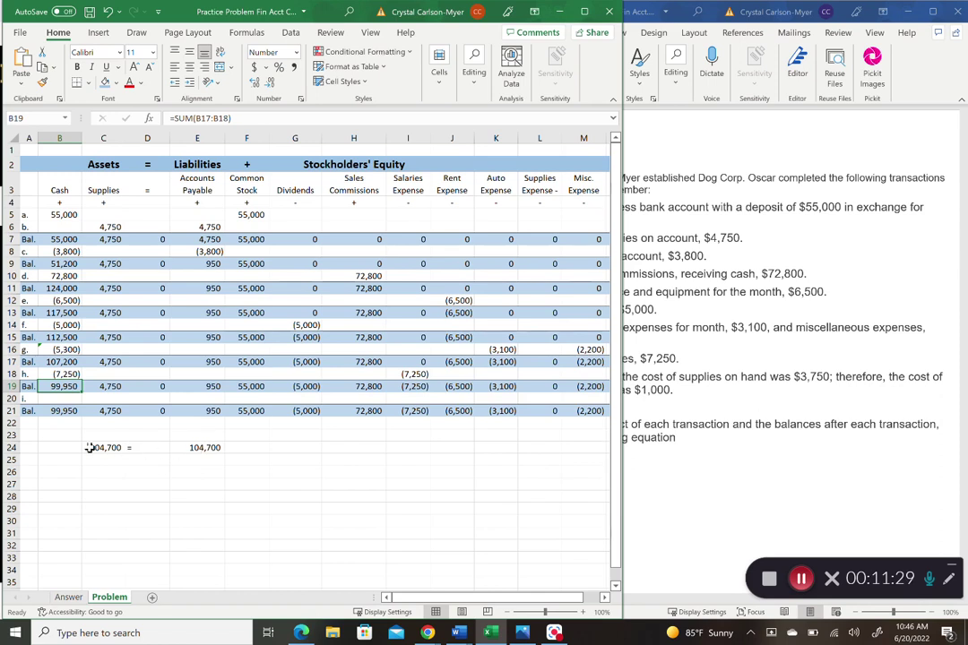
{"action": "left_click", "coordinate": [389, 464]}
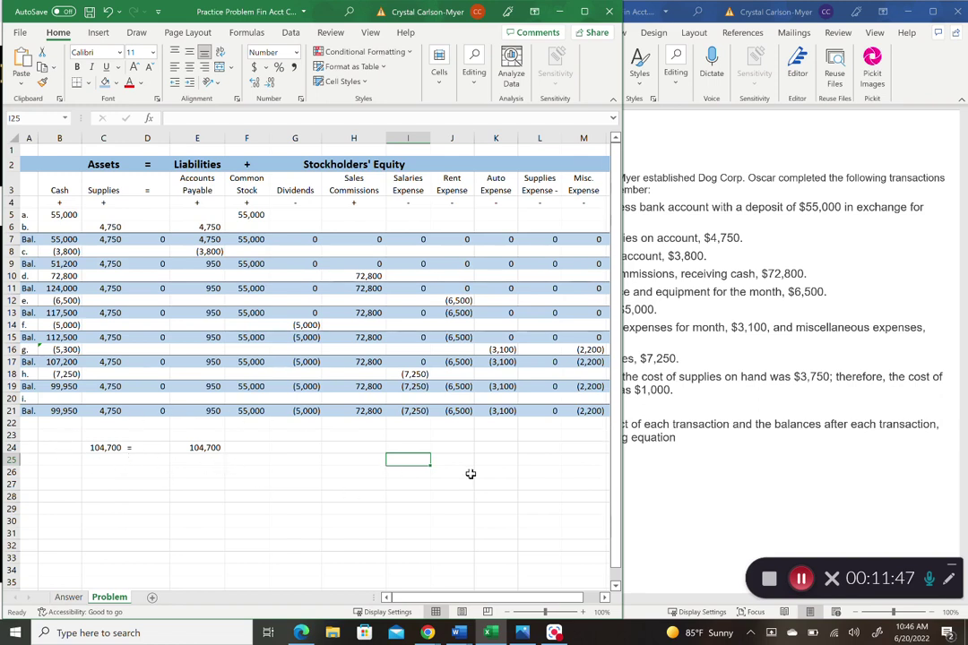
Check transaction i in the problem document and enter the supplies used, -1000, under Supplies in row 20
{"action": "left_click", "coordinate": [743, 465]}
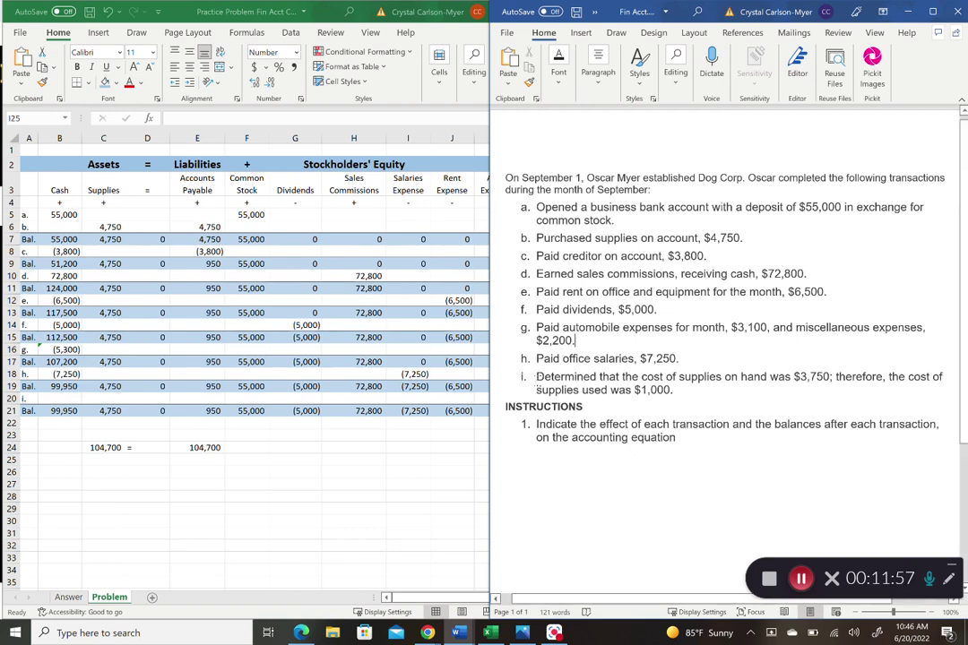
{"action": "left_click", "coordinate": [673, 390]}
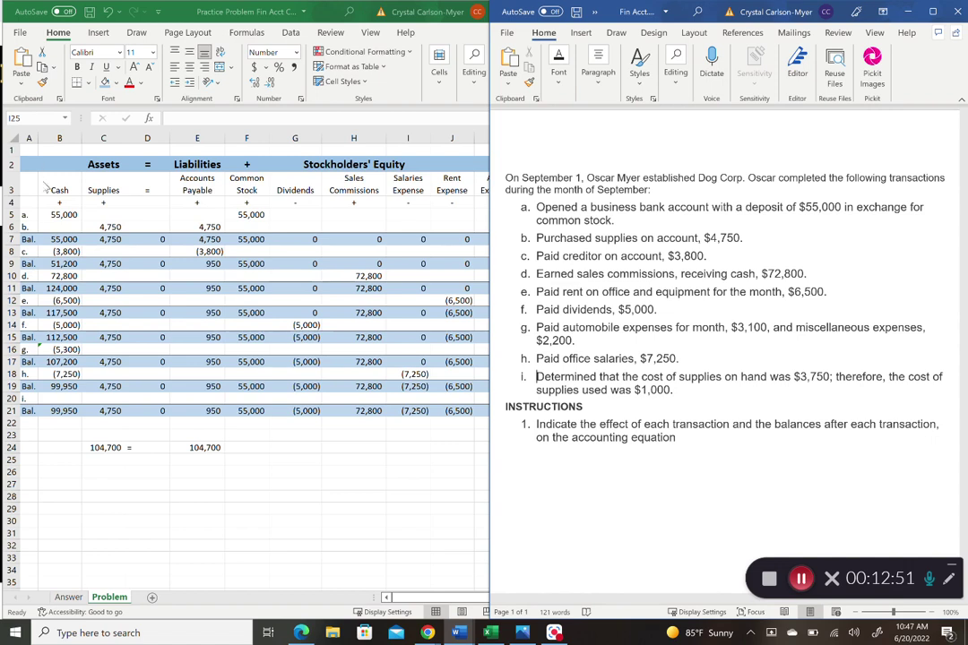
{"action": "left_click", "coordinate": [113, 401]}
{"action": "left_click", "coordinate": [112, 400]}
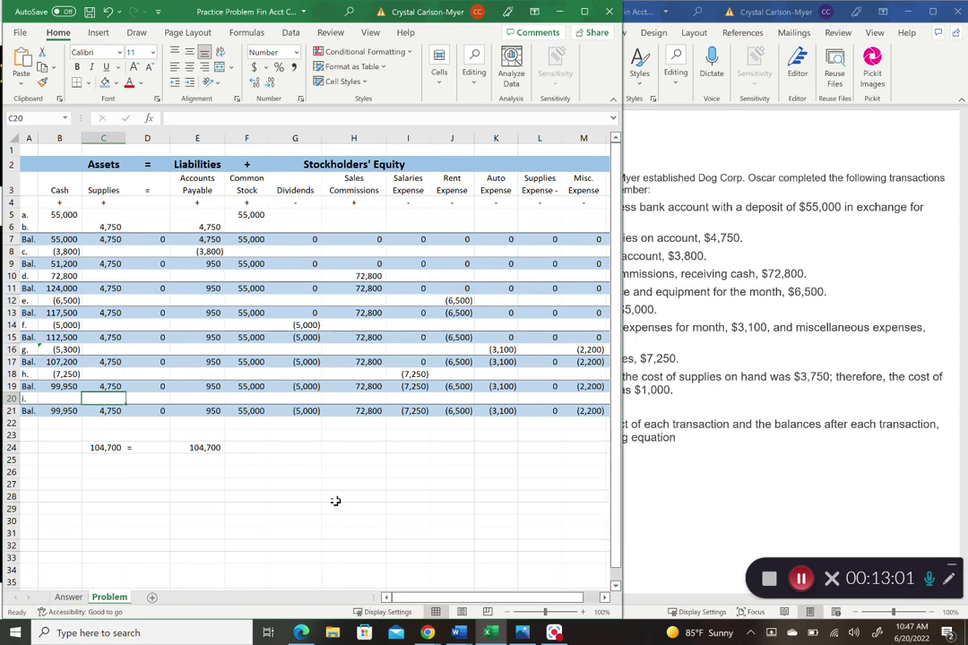
{"action": "type", "text": "-1000"}
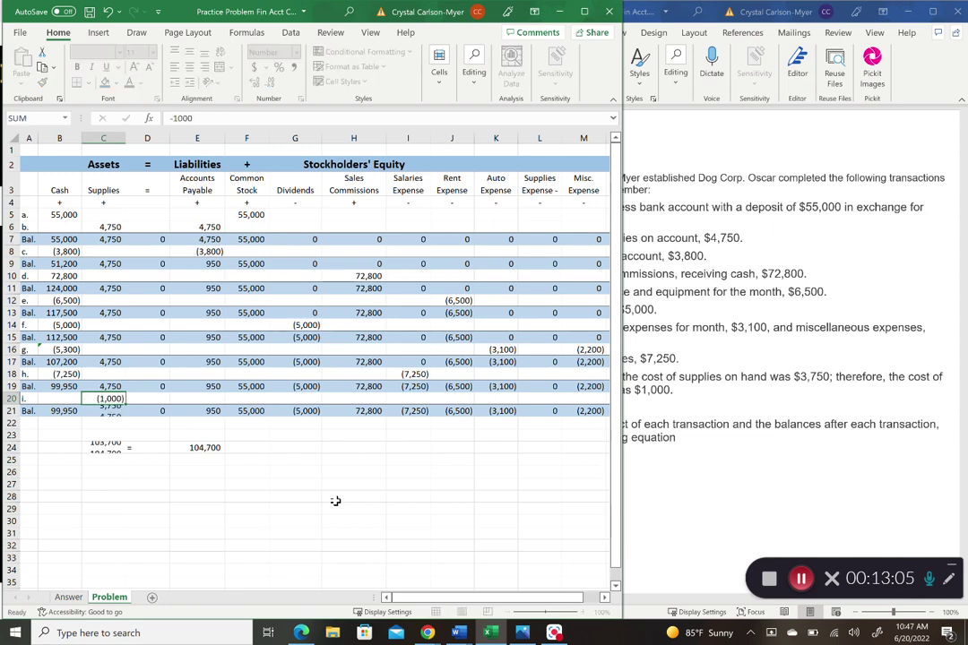
{"action": "key", "text": "Return"}
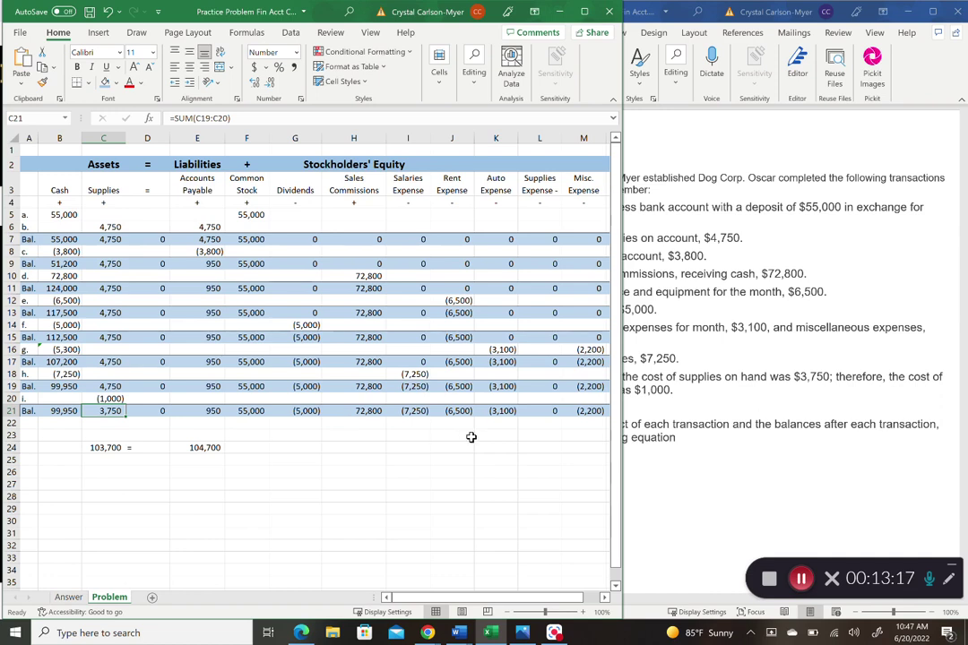
Enter the supplies expense of transaction i, -1000, under Supplies Expense in row 20 and return to the problem document
{"action": "left_click", "coordinate": [537, 396]}
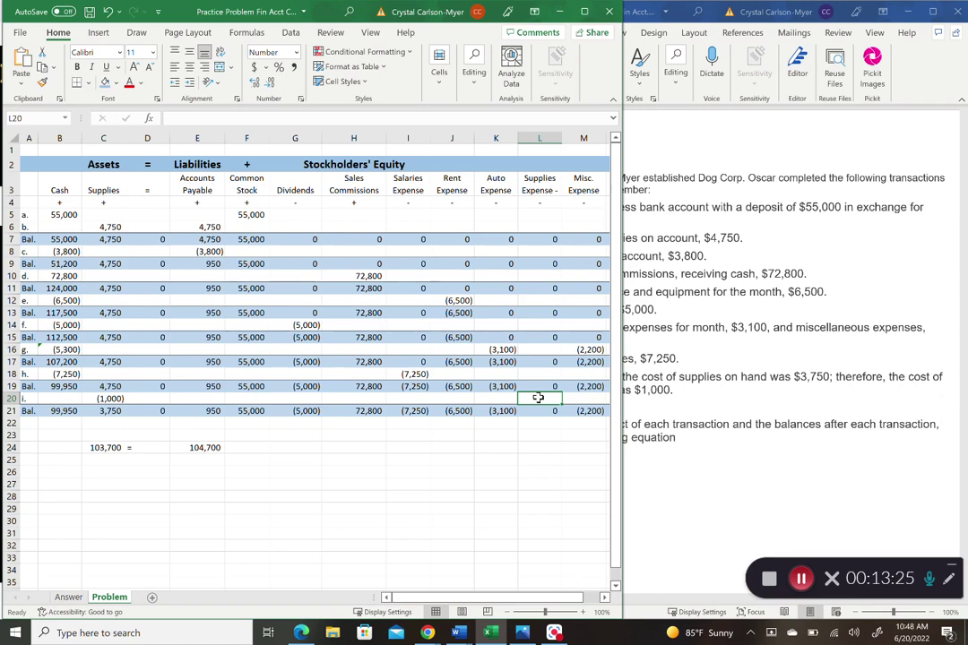
{"action": "type", "text": "-1000"}
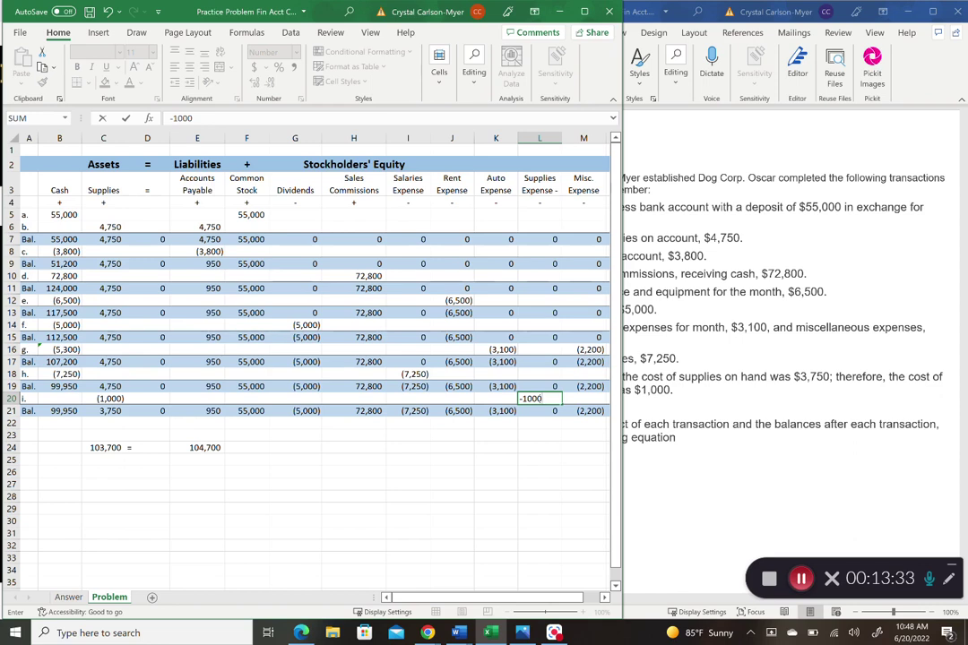
{"action": "key", "text": "Return"}
{"action": "left_click", "coordinate": [493, 484]}
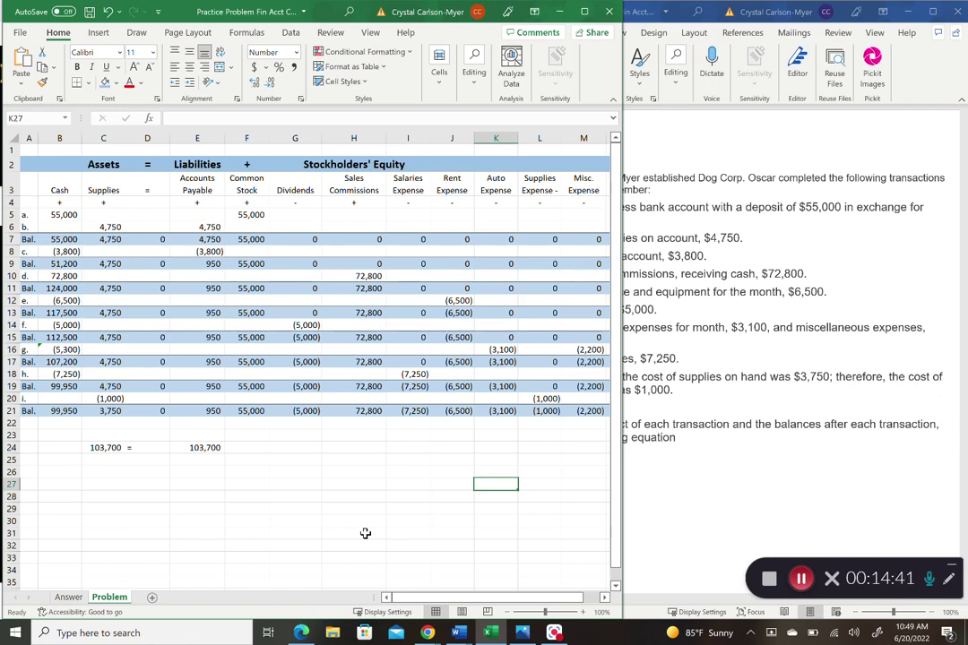
{"action": "left_click", "coordinate": [683, 525]}
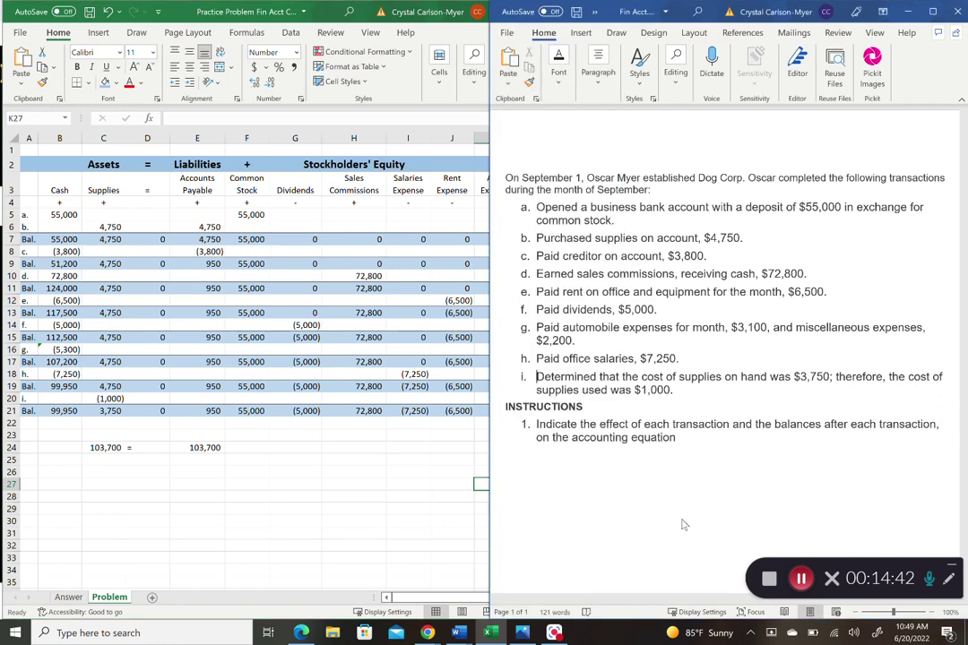